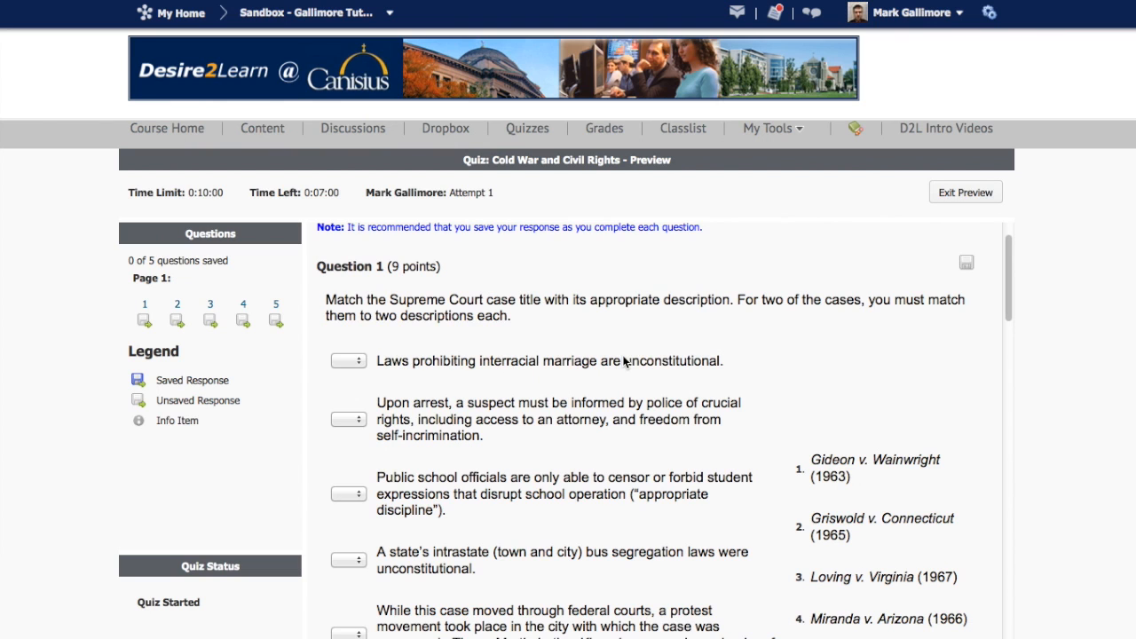
- Review the Supreme Court matching question and its answer choices in the Cold War and Civil Rights quiz preview
scroll(623, 361, "down", 1)
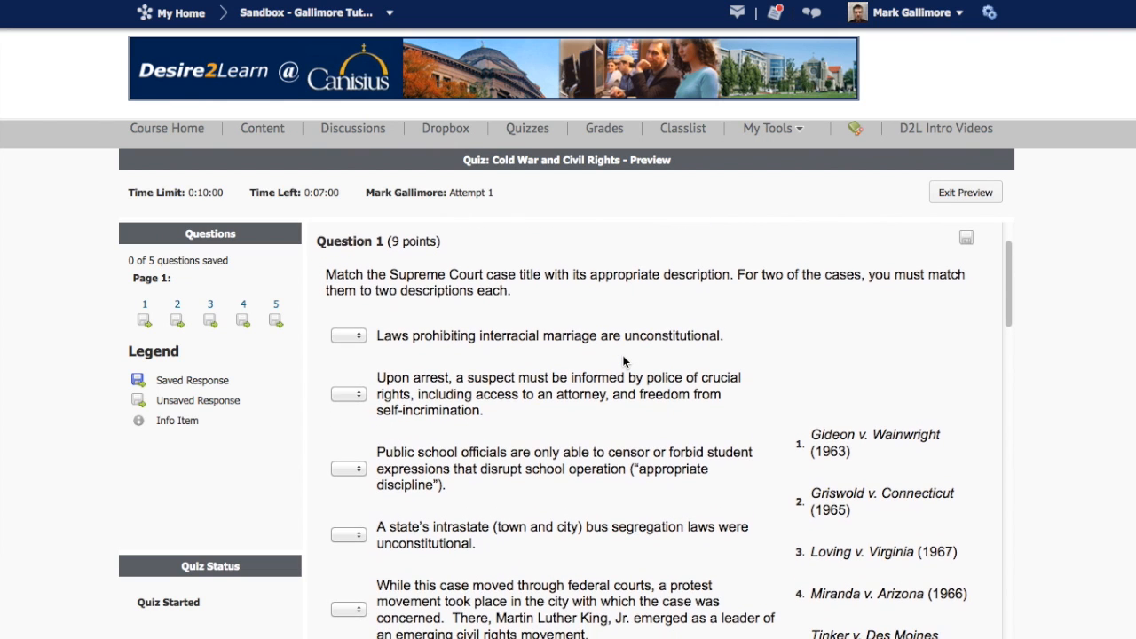
scroll(624, 361, "down", 6)
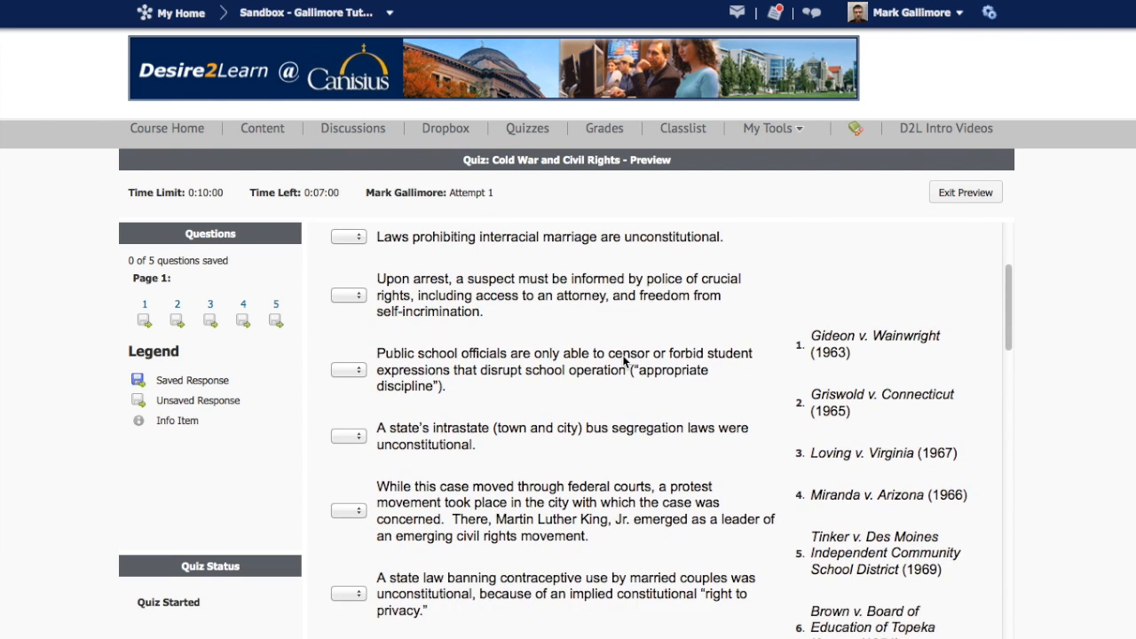
scroll(623, 361, "down", 3)
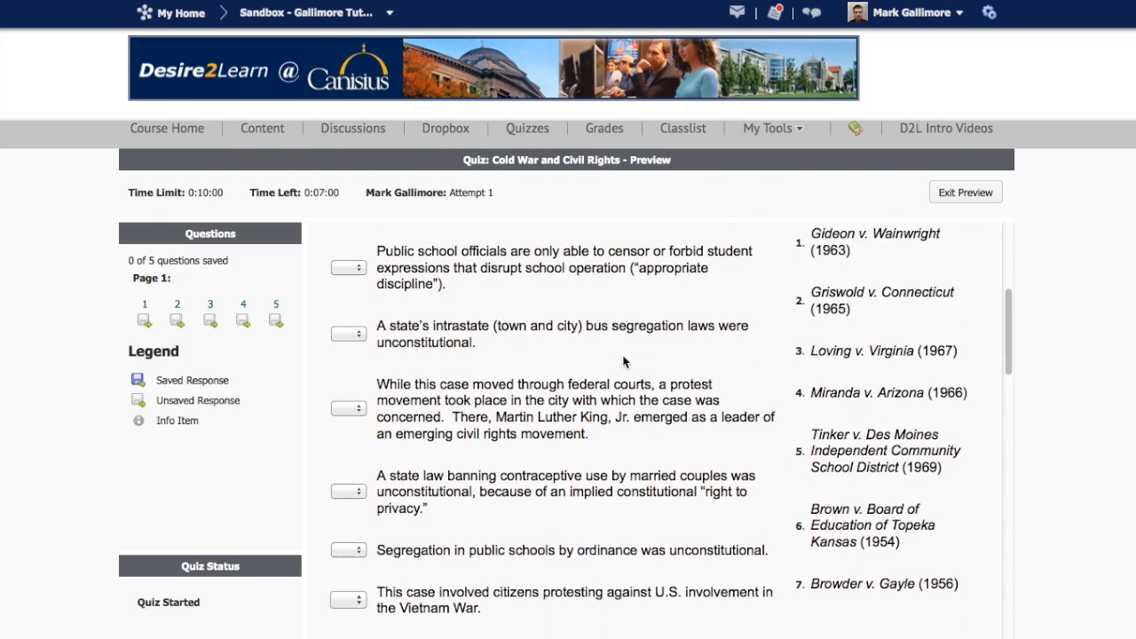
scroll(624, 361, "down", 2)
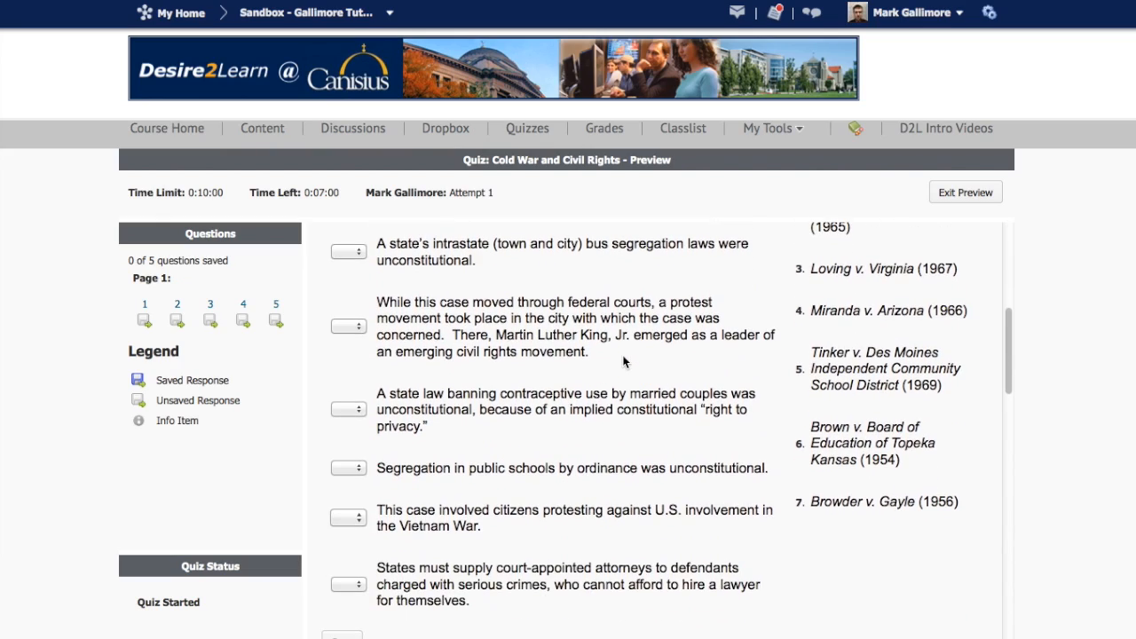
scroll(623, 362, "down", 7)
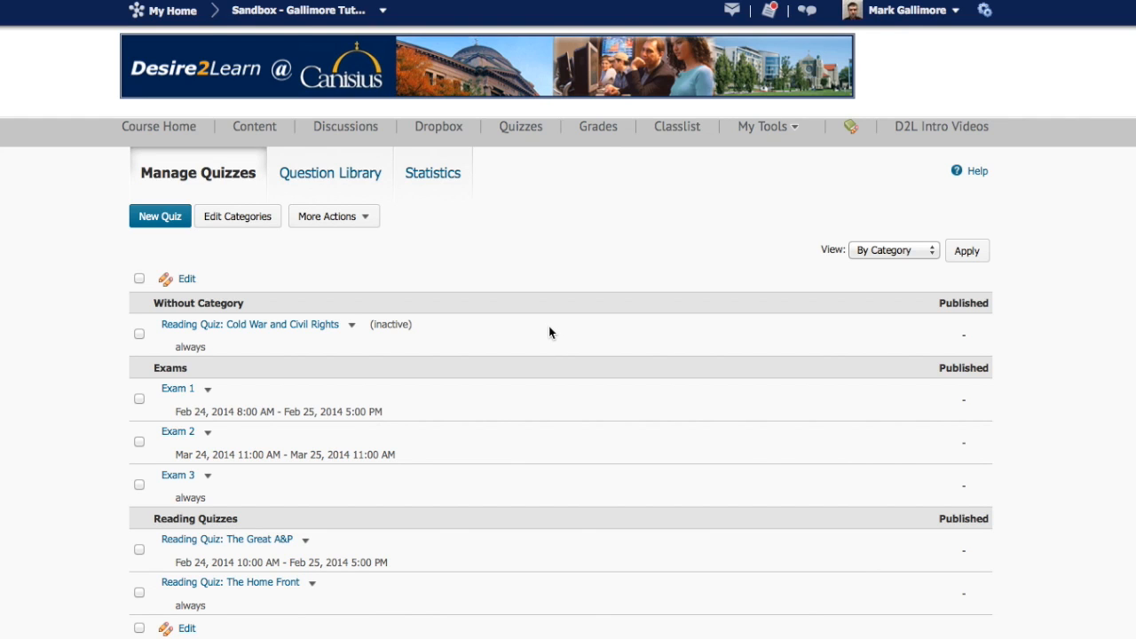
- Look through the quiz list, then view the Sample Quiz section in the Question Library
scroll(549, 332, "down", 1)
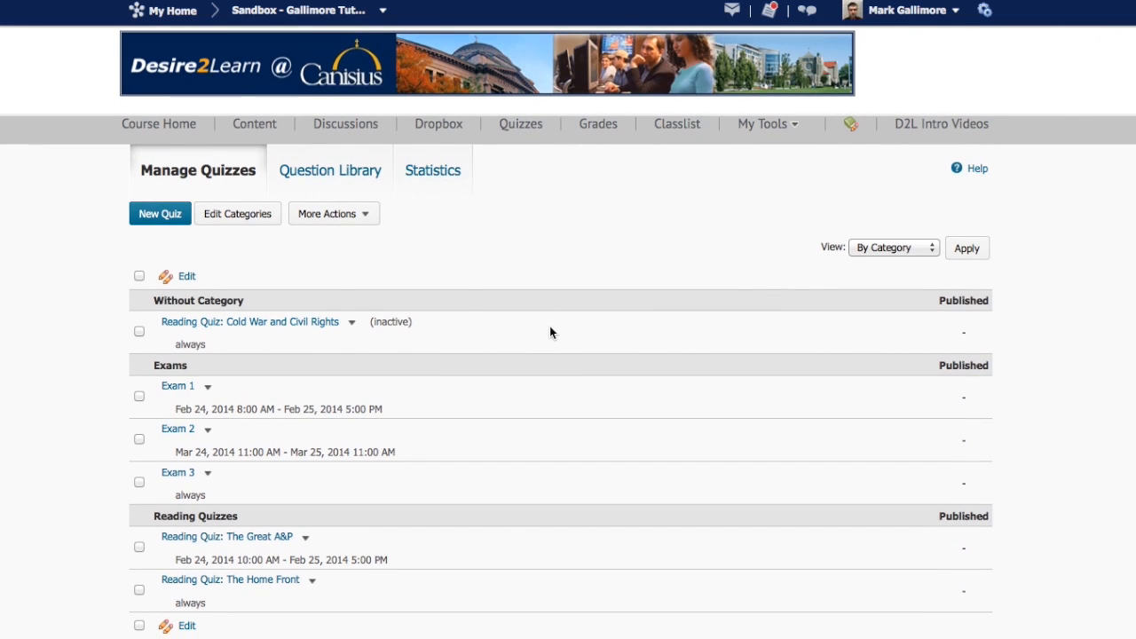
scroll(550, 331, "down", 1)
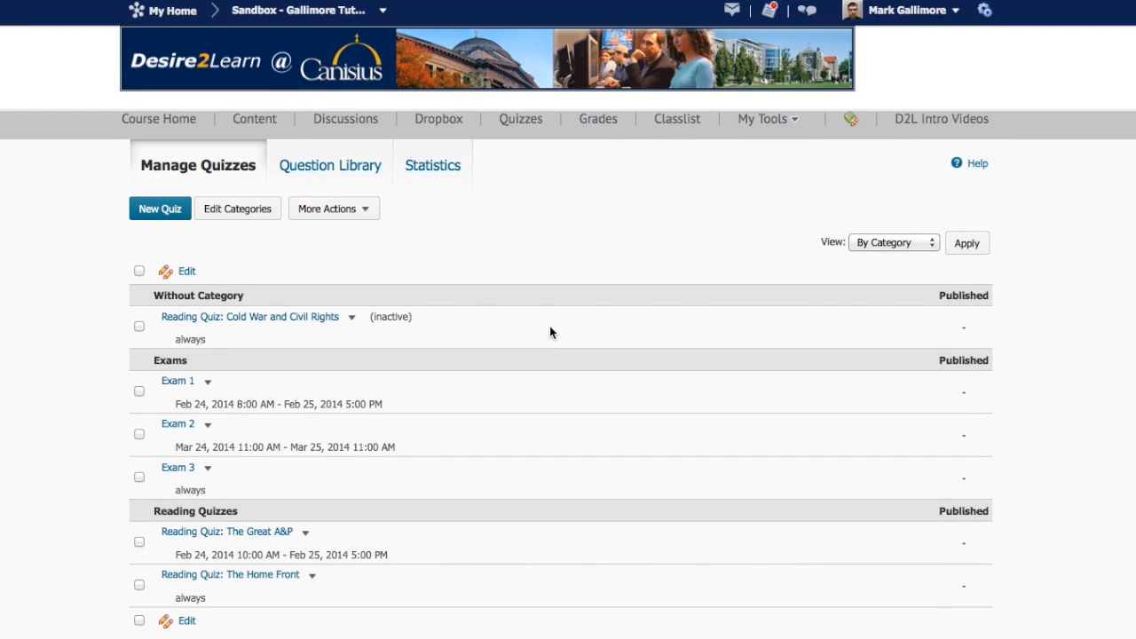
scroll(550, 332, "down", 1)
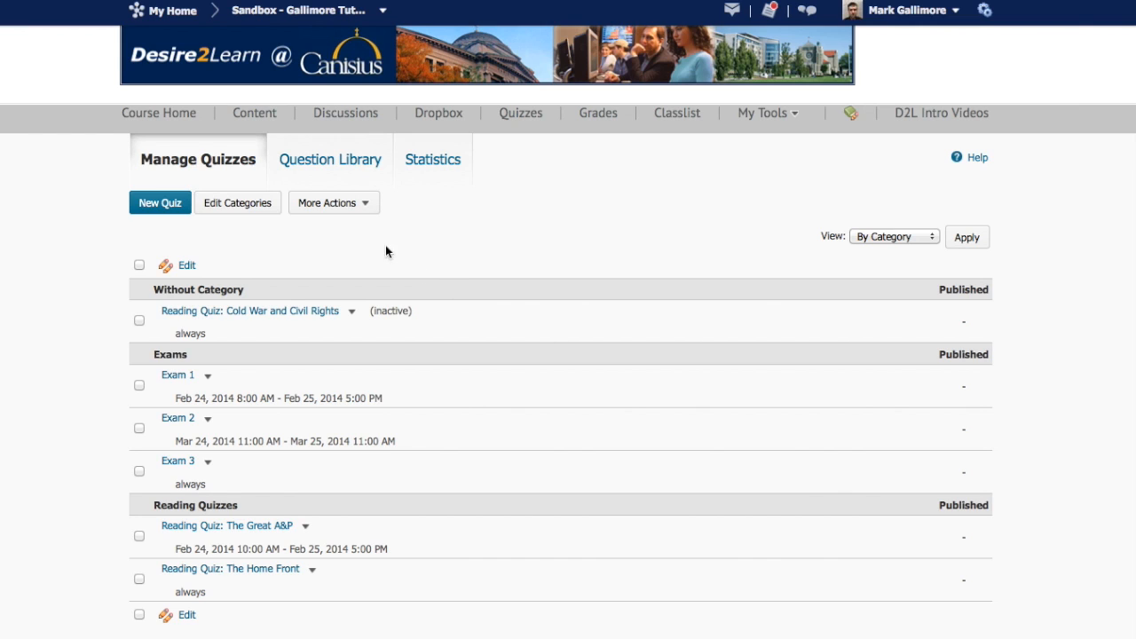
left_click(330, 165)
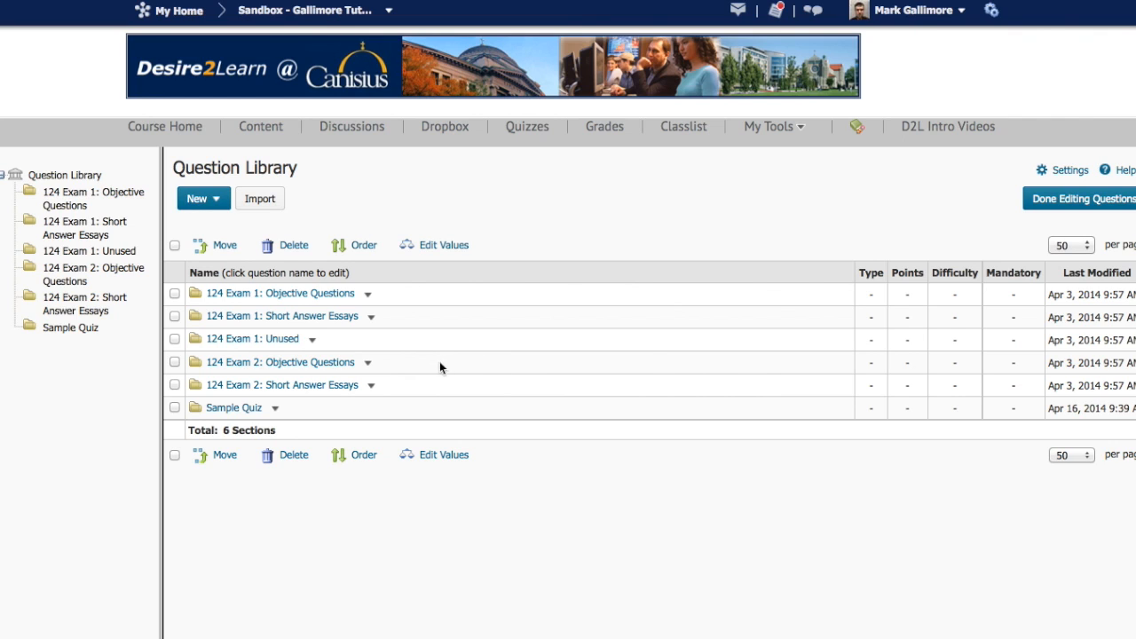
left_click(235, 409)
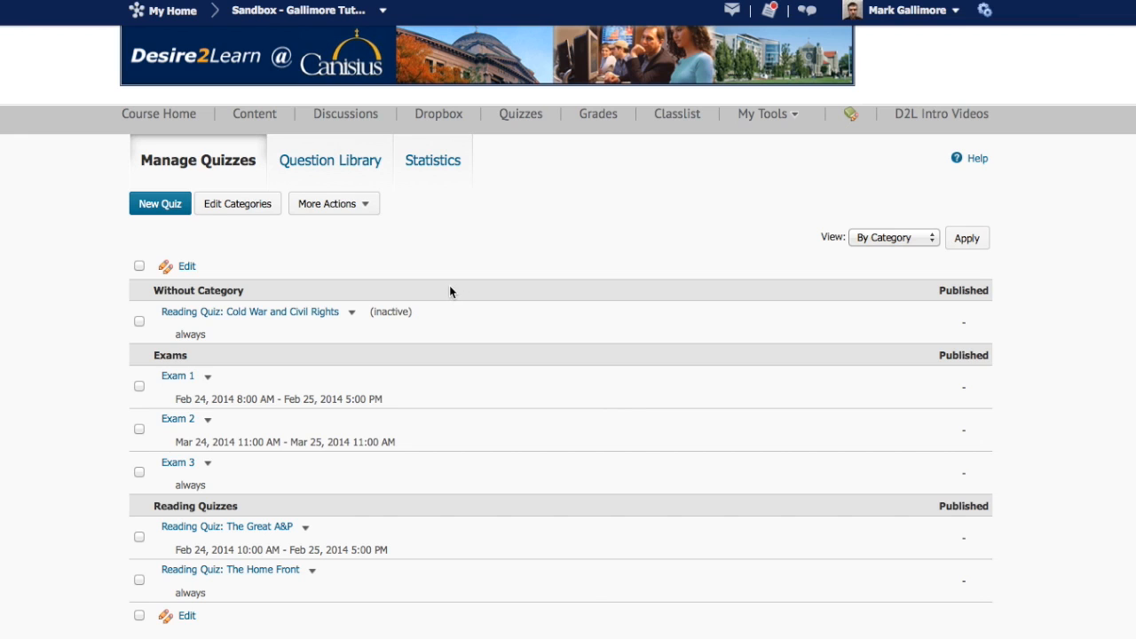
- Create a new quiz named "Quiz: Cold War and Civil Rights" and bring up its layout and questions settings
left_click(168, 205)
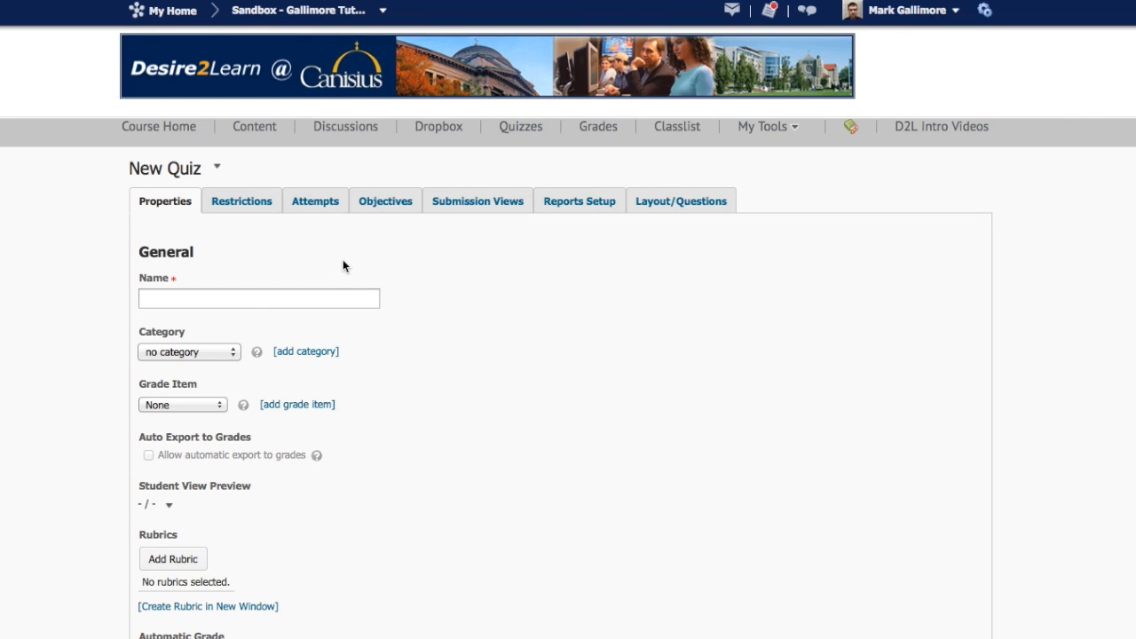
scroll(343, 266, "down", 5)
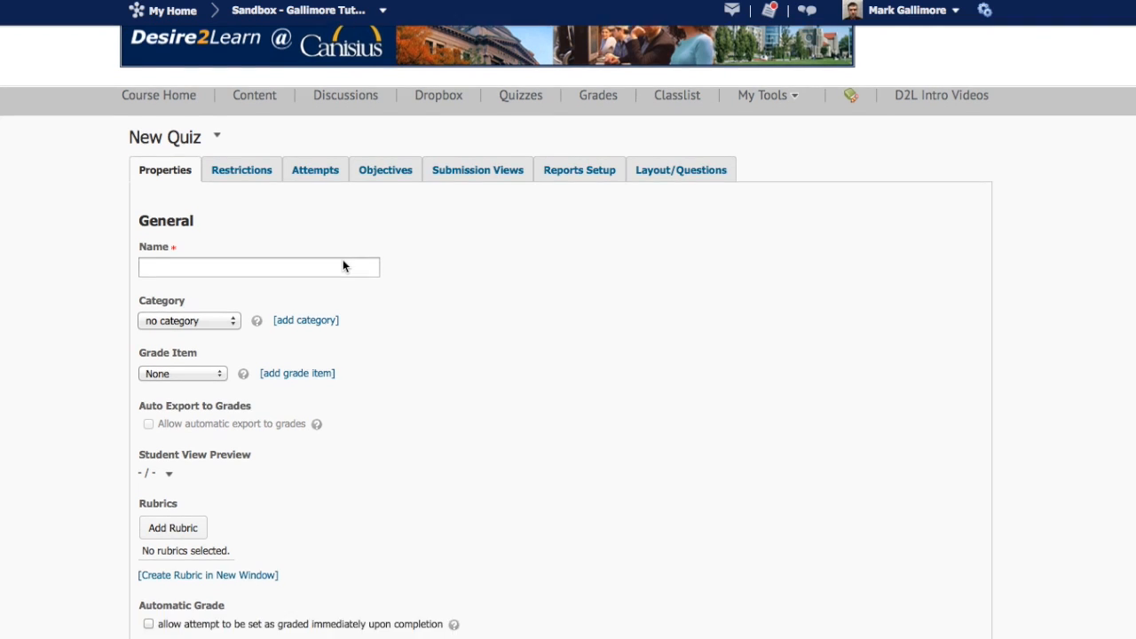
scroll(343, 267, "up", 4)
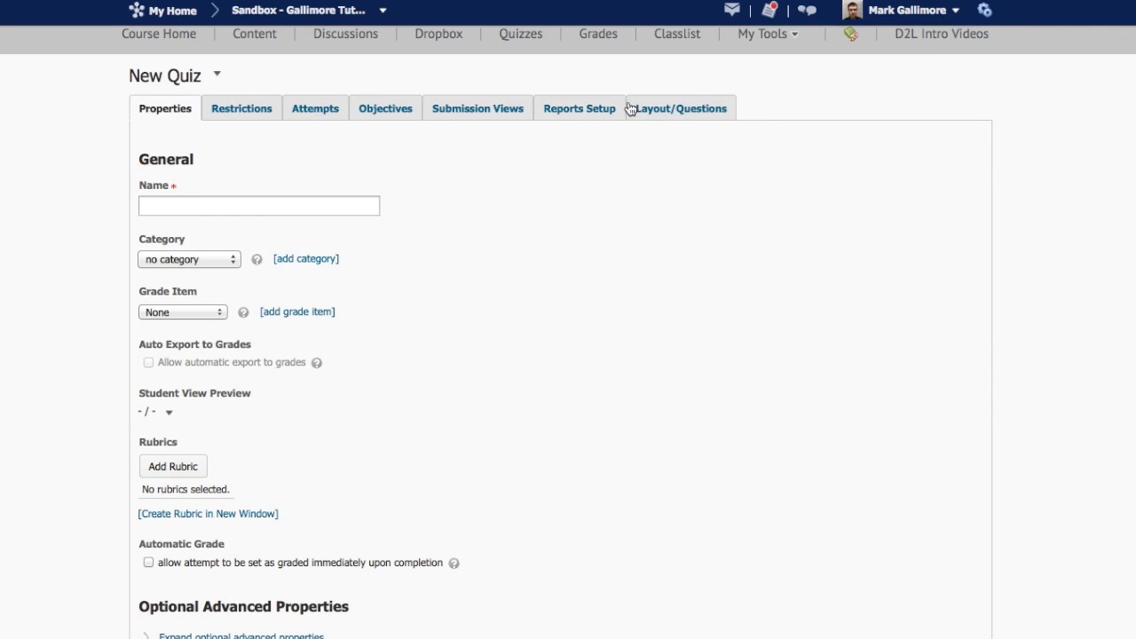
left_click(175, 205)
type("Quiz: Cold War and Civil Rights")
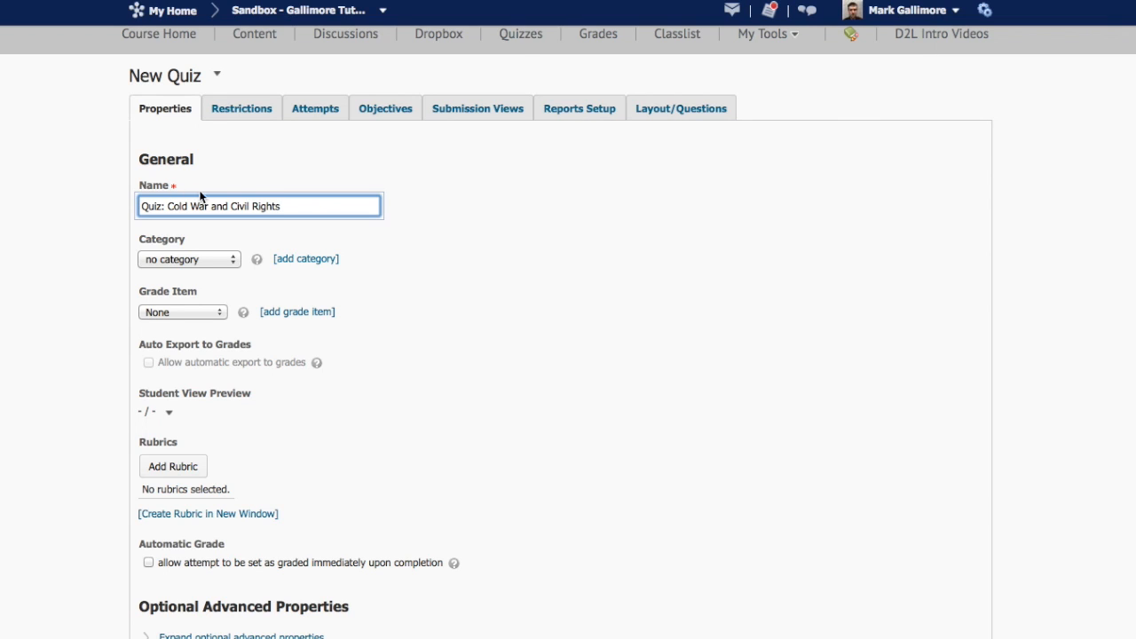
left_click(667, 110)
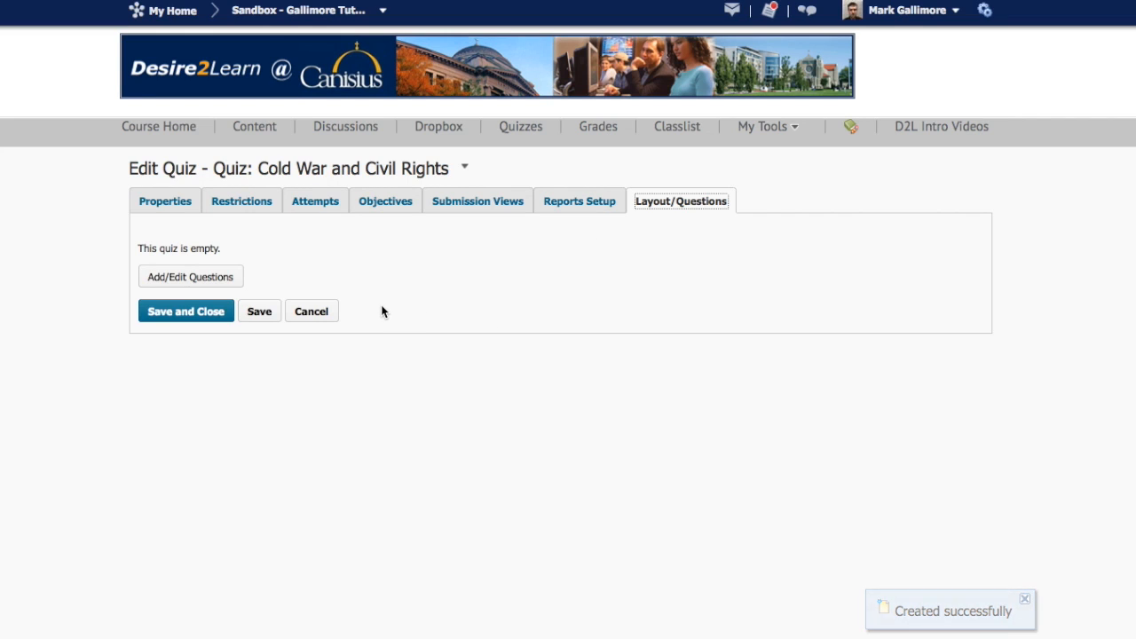
- Import the "Supreme Court, 1950s-1960s" matching question into the quiz from the Question Library's Sample Quiz section
left_click(197, 282)
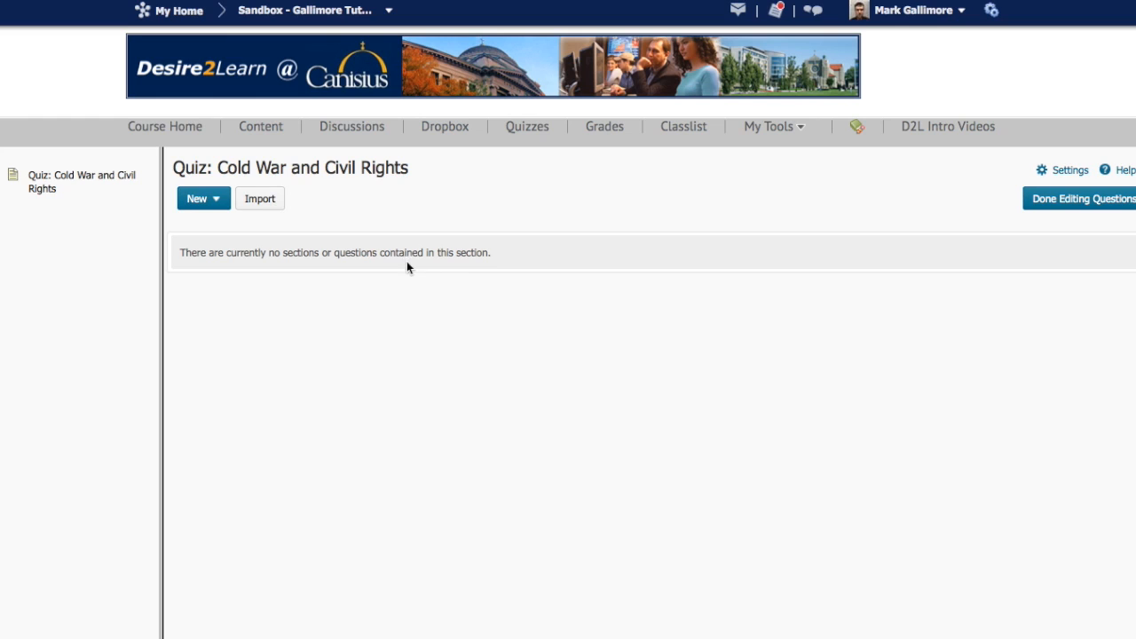
left_click(271, 204)
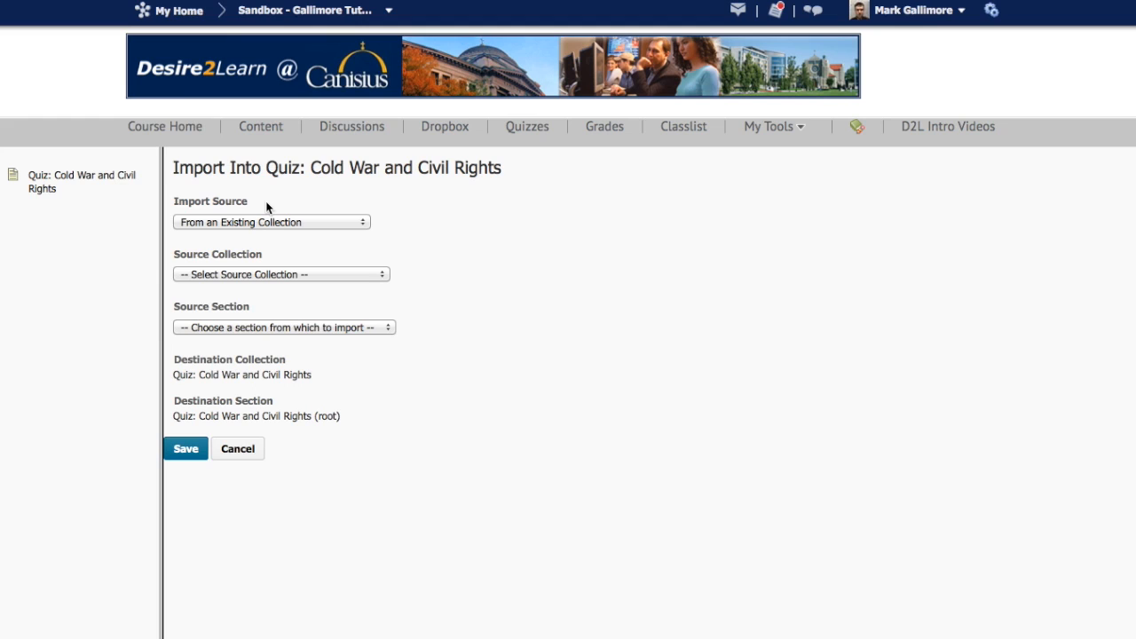
left_click(281, 274)
left_click(273, 300)
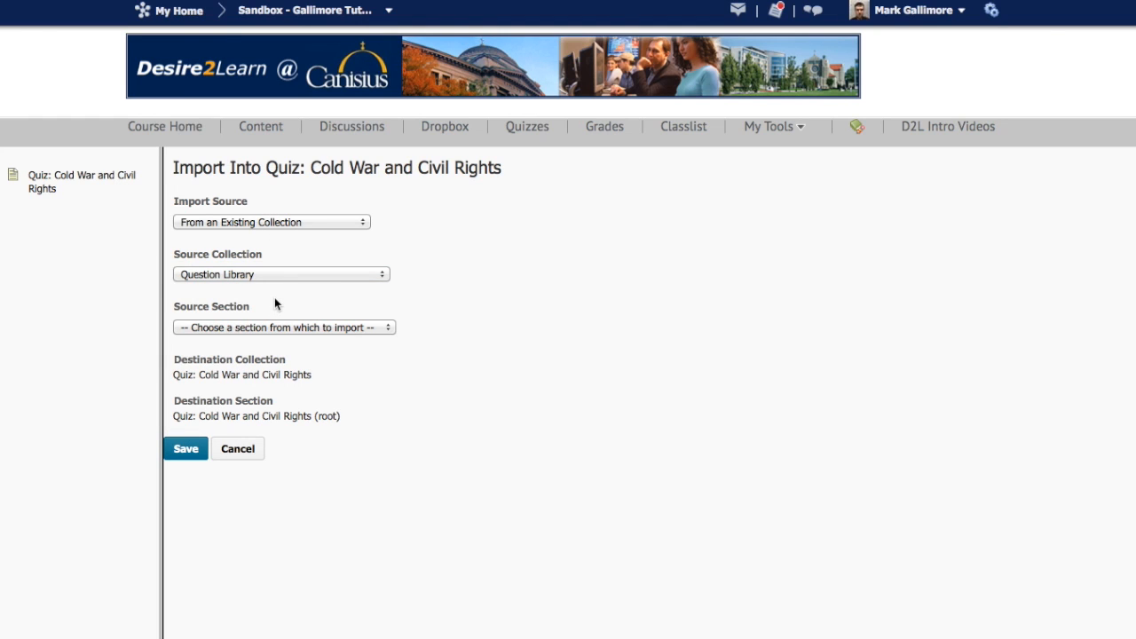
left_click(275, 328)
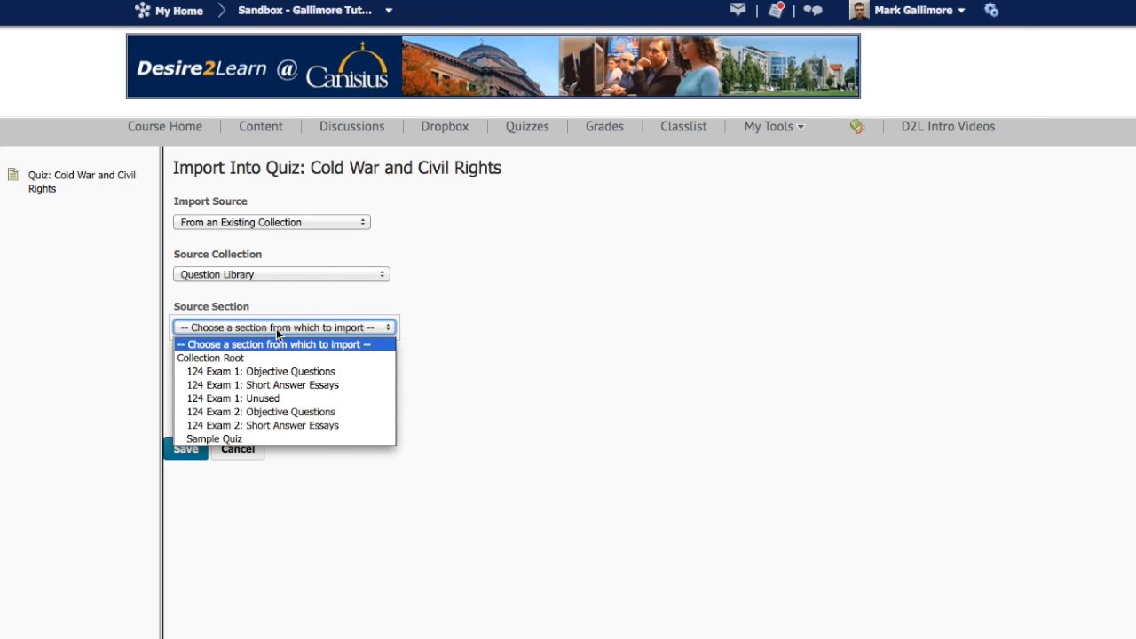
left_click(241, 441)
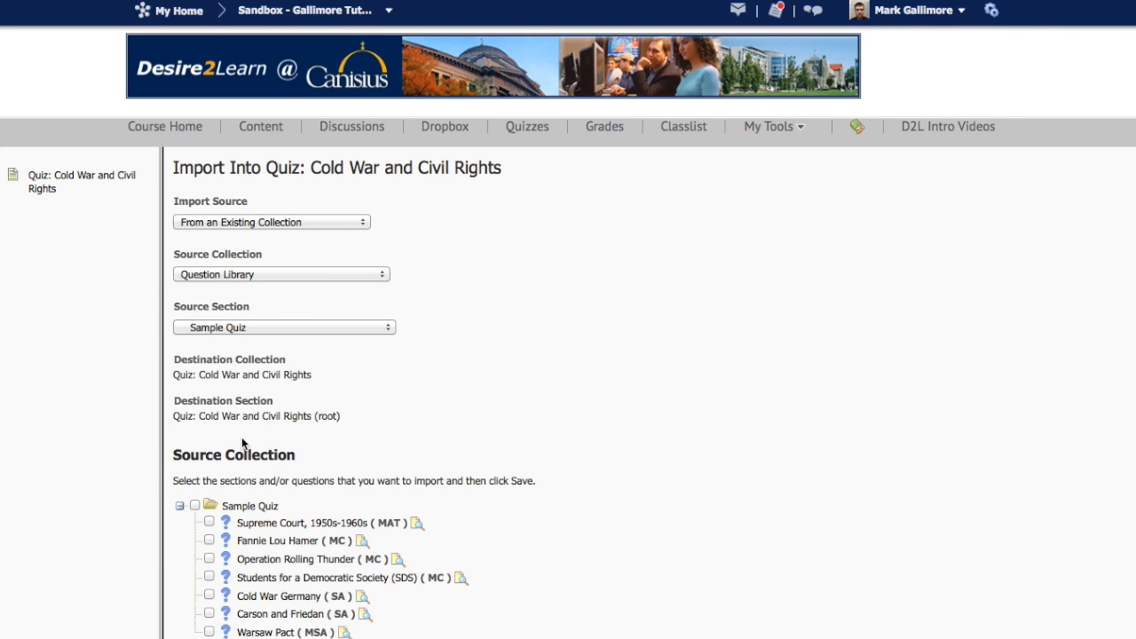
scroll(242, 442, "down", 1)
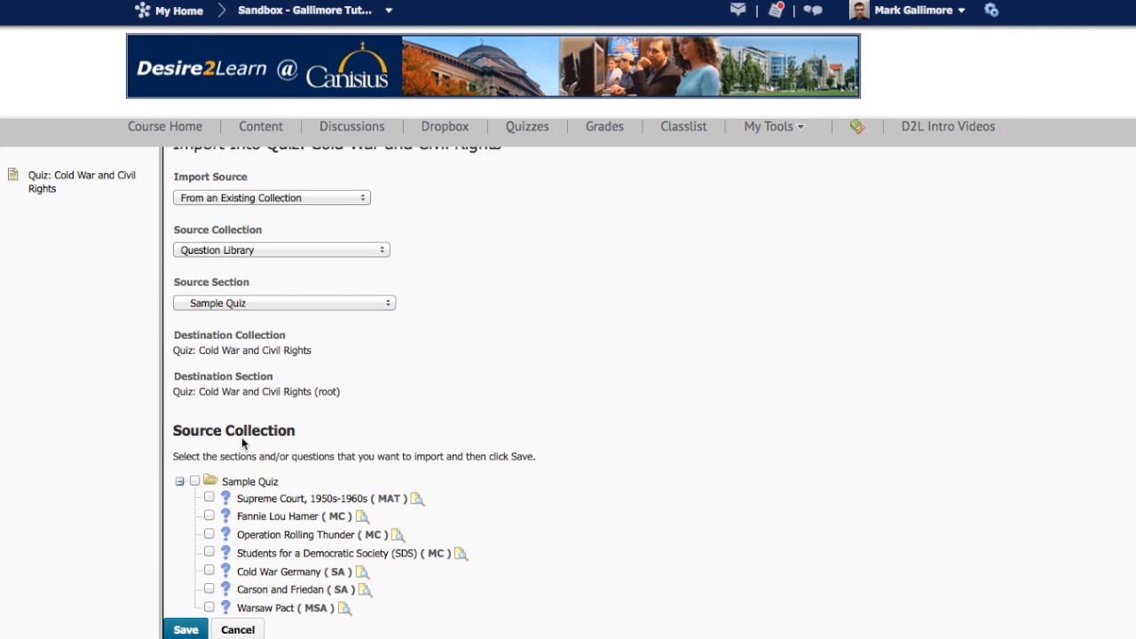
left_click(209, 490)
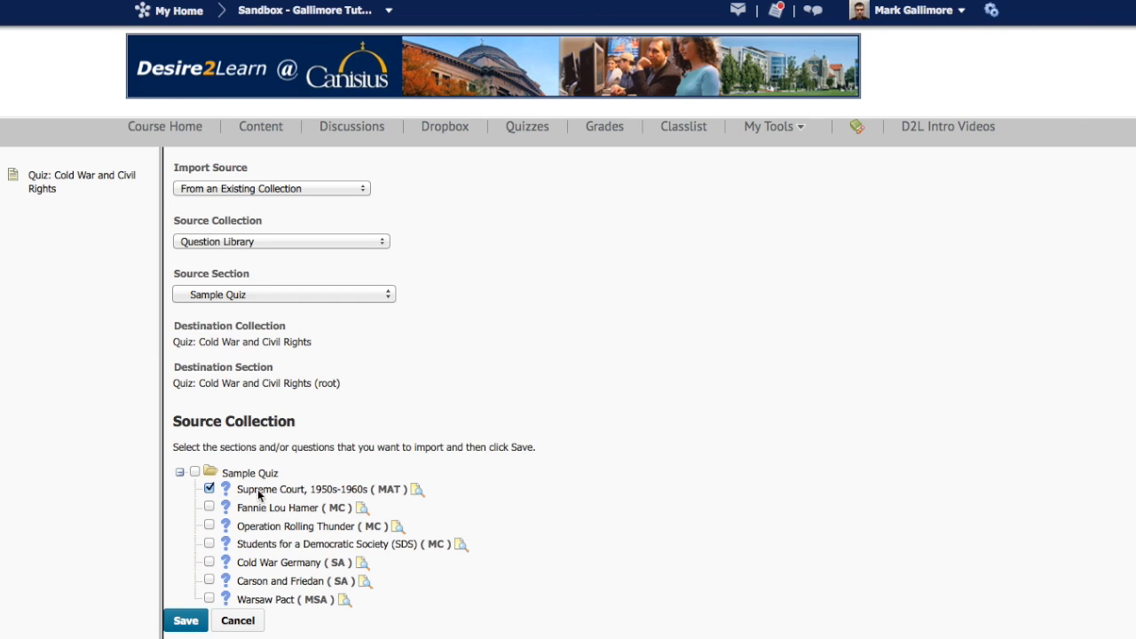
left_click(188, 620)
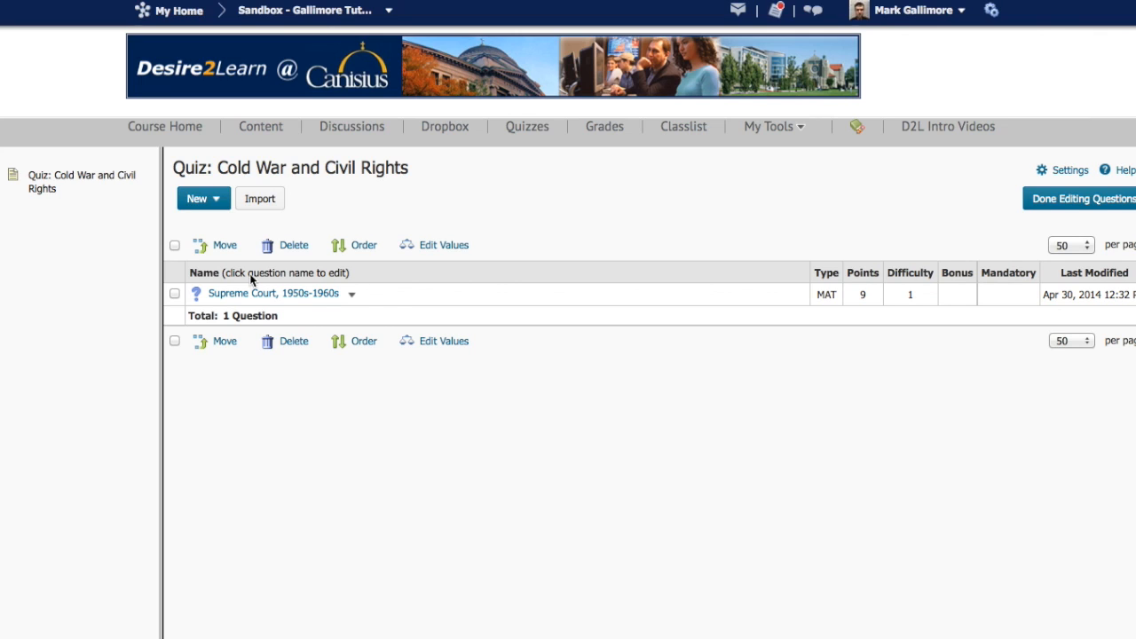
- Add a random section named "Random, 1 point each" to the quiz and save it with its default display options
left_click(220, 202)
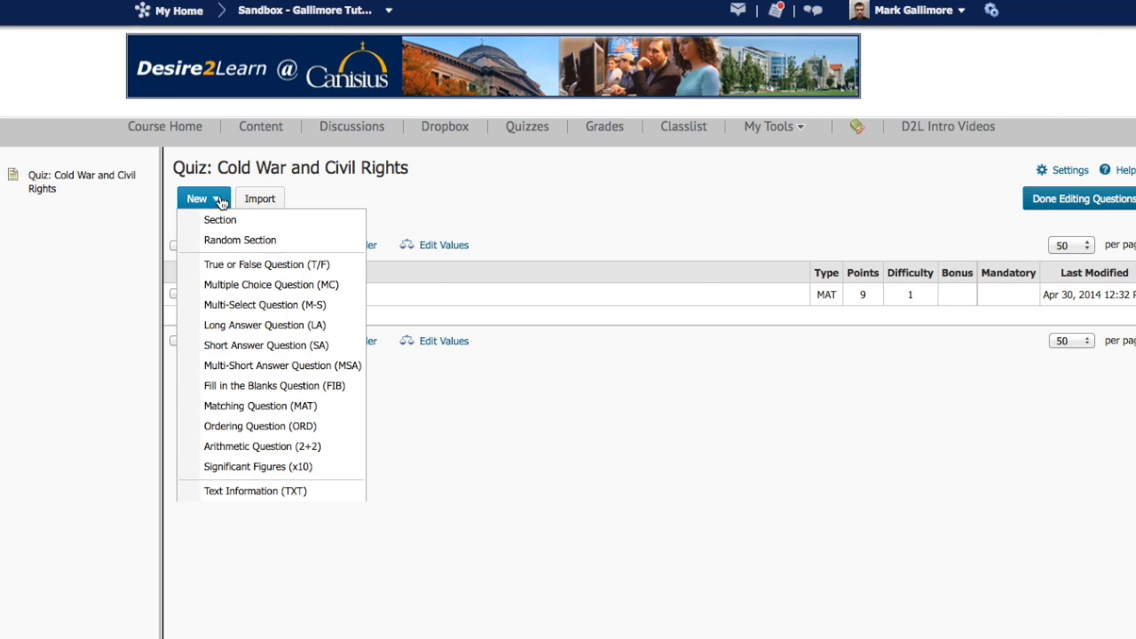
left_click(222, 240)
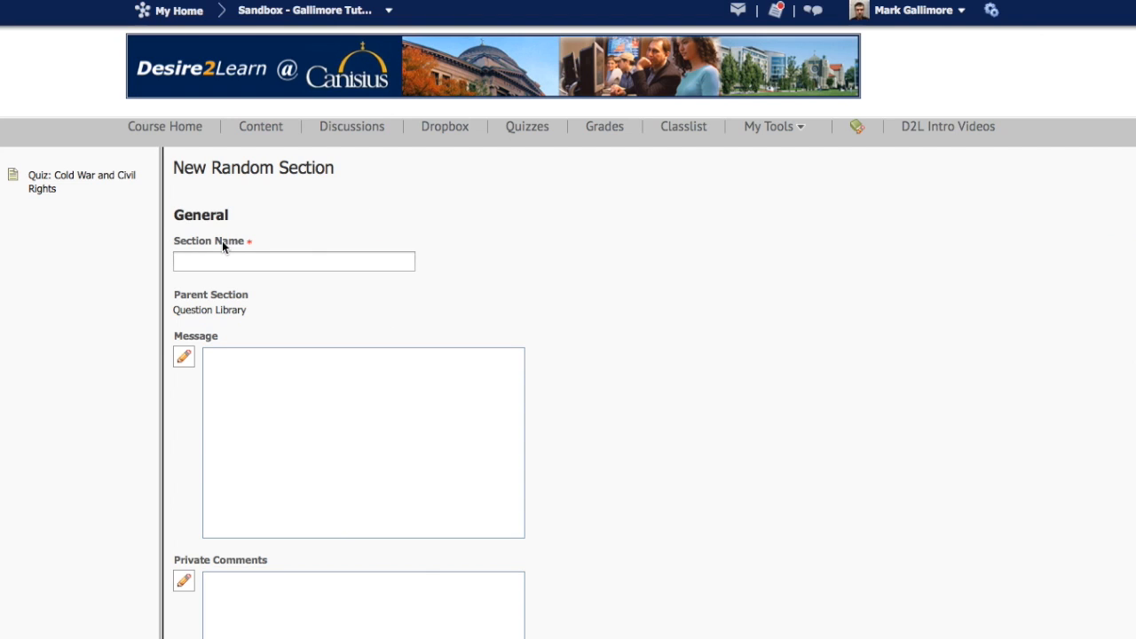
left_click(226, 257)
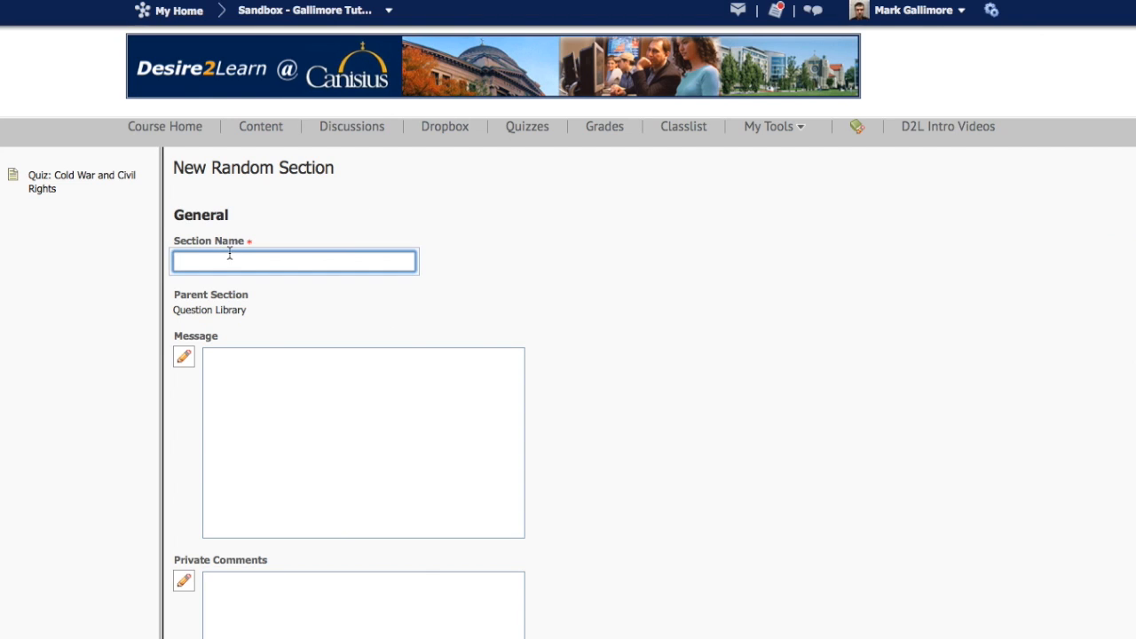
type("Random, 1 point each")
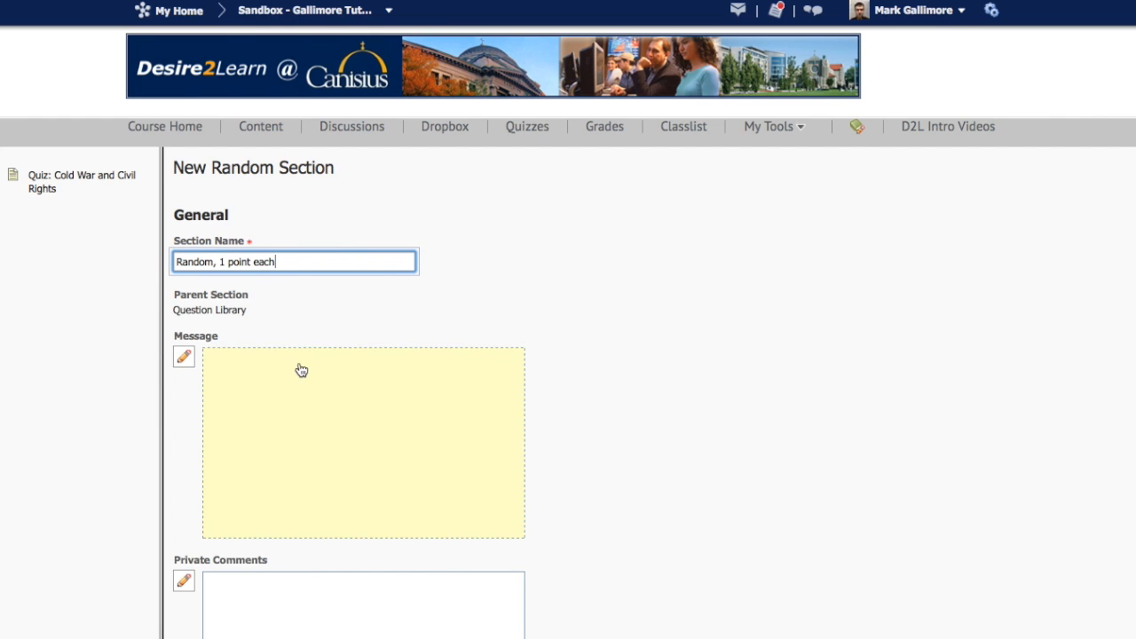
scroll(302, 370, "down", 1)
scroll(301, 369, "down", 3)
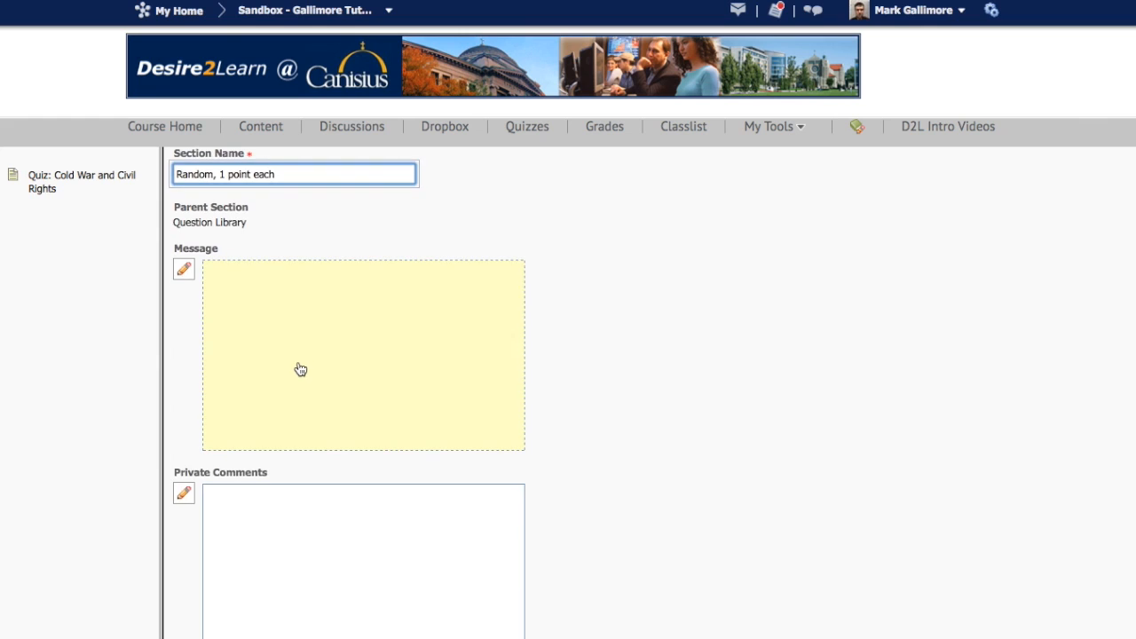
scroll(299, 368, "down", 3)
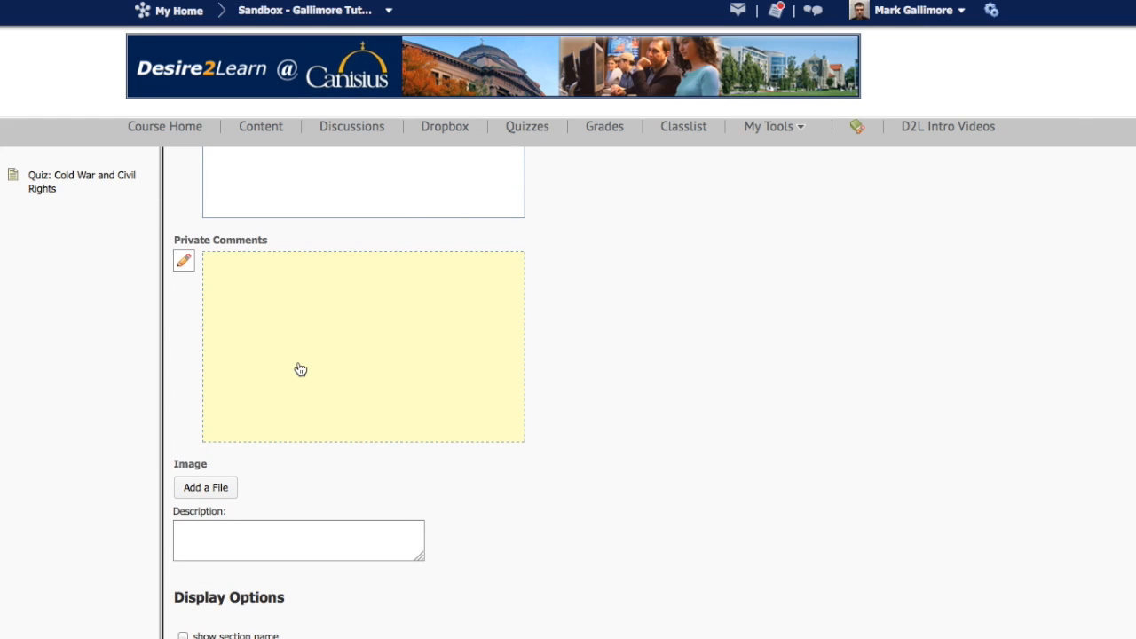
scroll(300, 370, "up", 4)
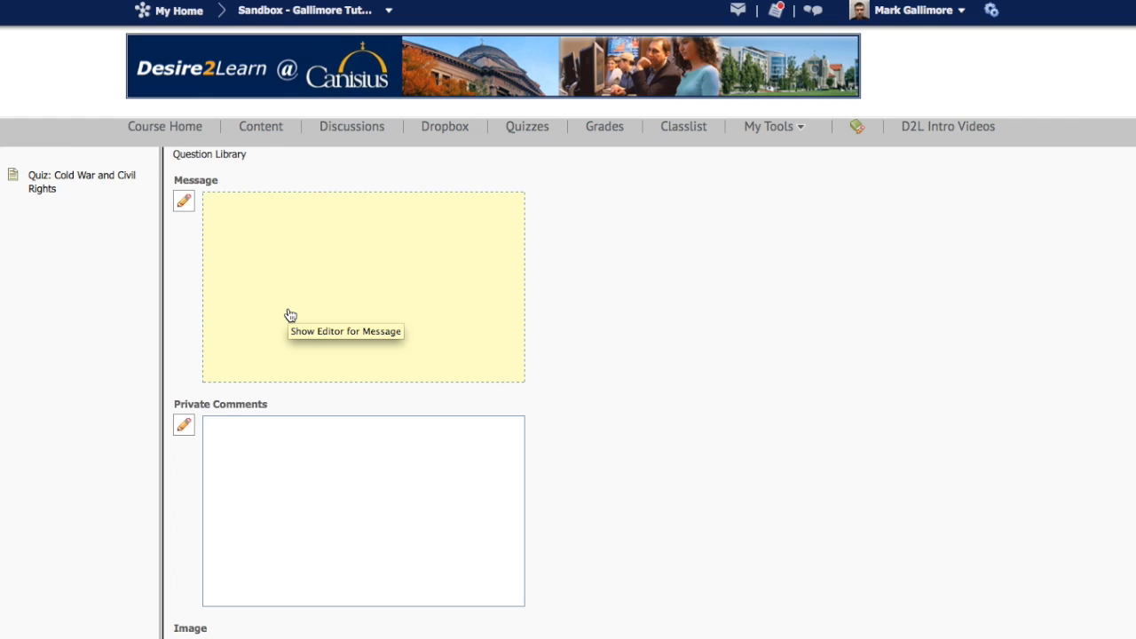
scroll(290, 314, "down", 8)
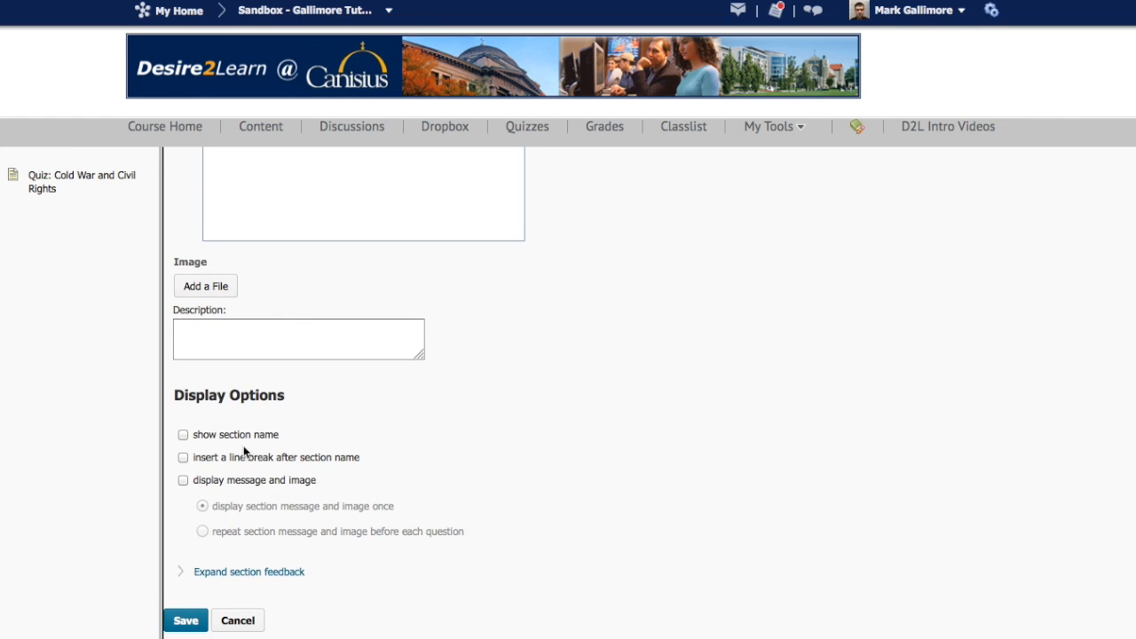
scroll(244, 457, "up", 4)
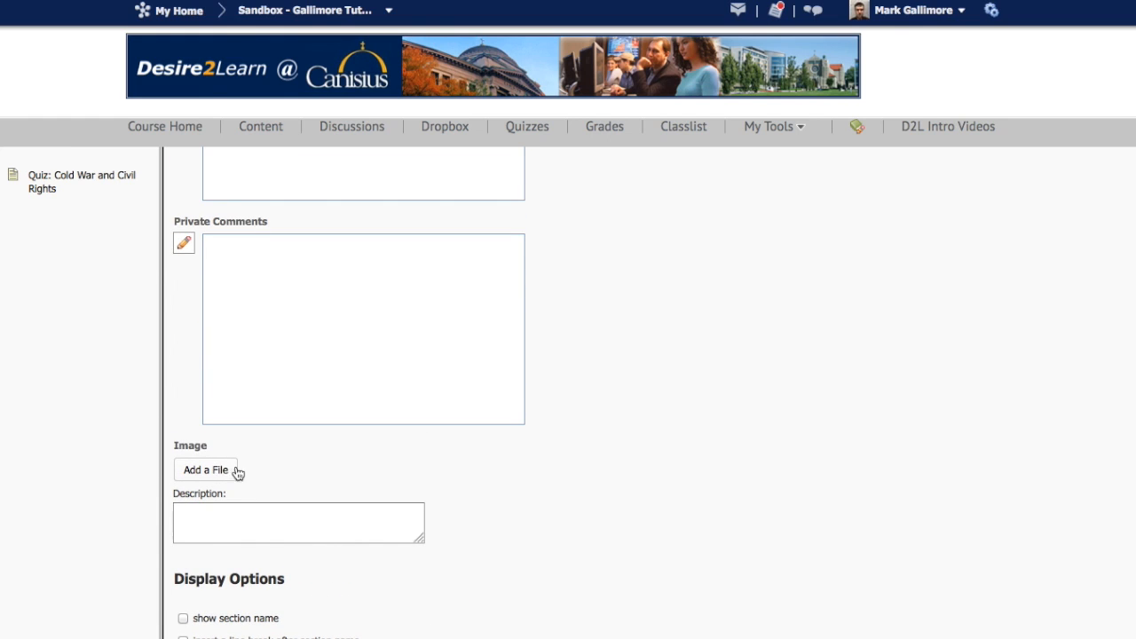
scroll(256, 469, "down", 3)
scroll(257, 471, "down", 1)
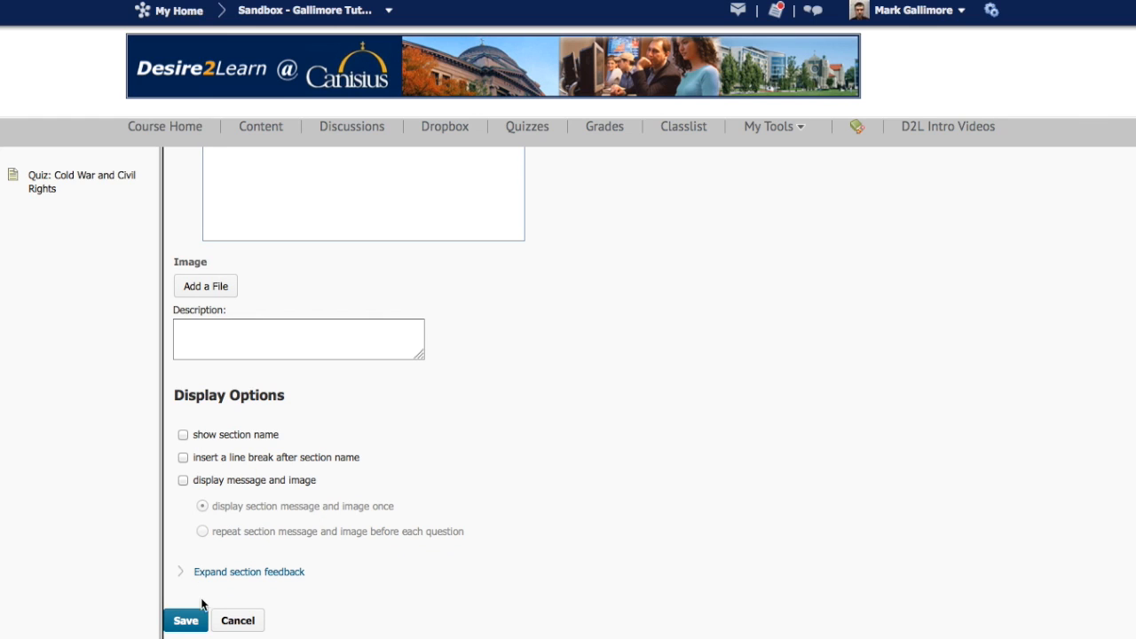
left_click(188, 621)
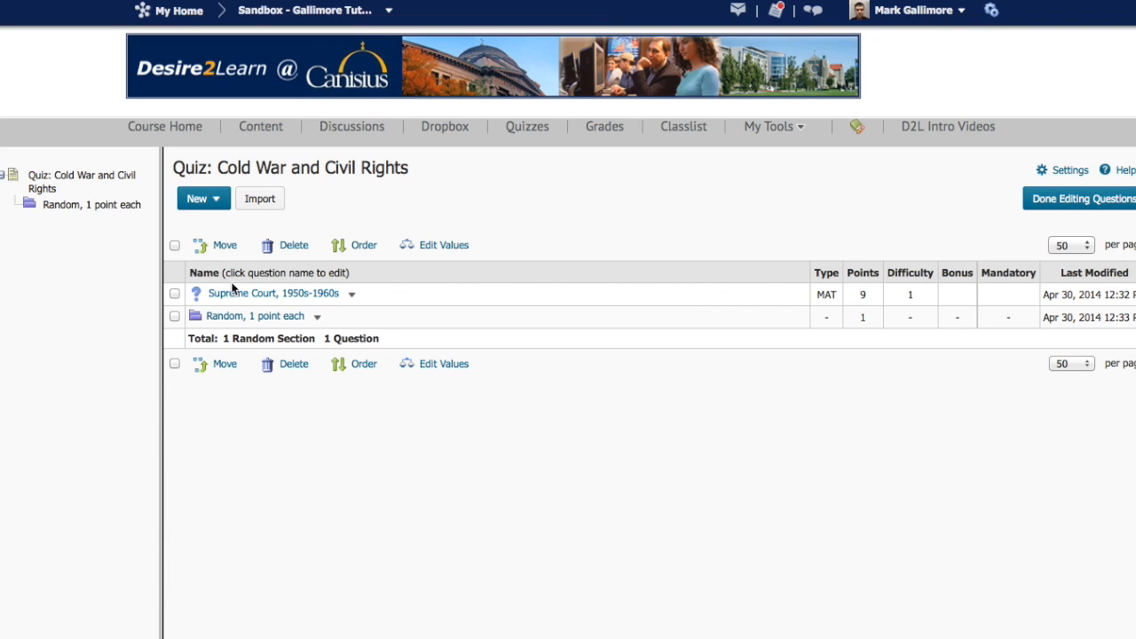
- Add another random section to the quiz, named "Random, 2 points each", and save it
left_click(220, 202)
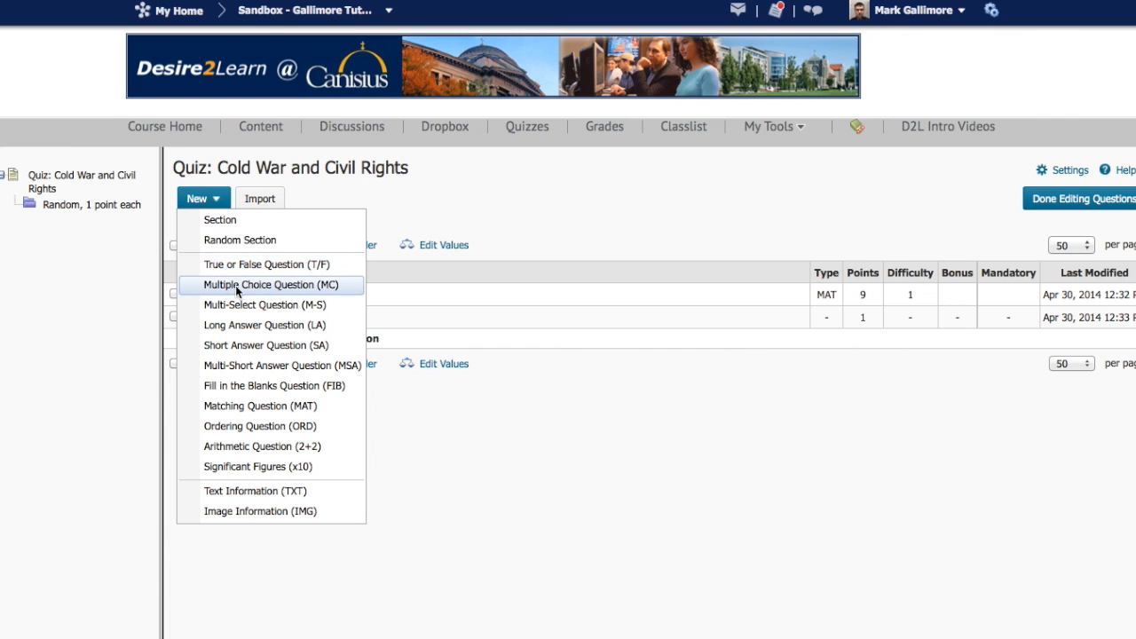
left_click(236, 240)
left_click(236, 261)
type("Random,")
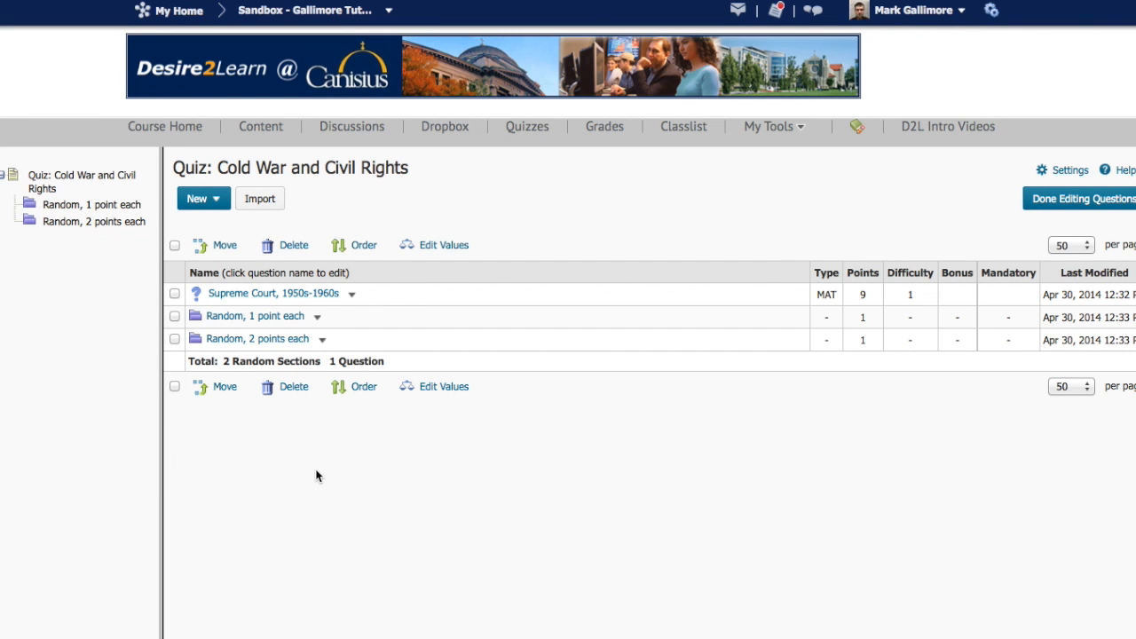
- Import the Fannie Lou Hamer, Operation Rolling Thunder, Students for a Democratic Society (SDS) and Cold War Germany questions from Sample Quiz into "Random, 1 point each"
left_click(257, 319)
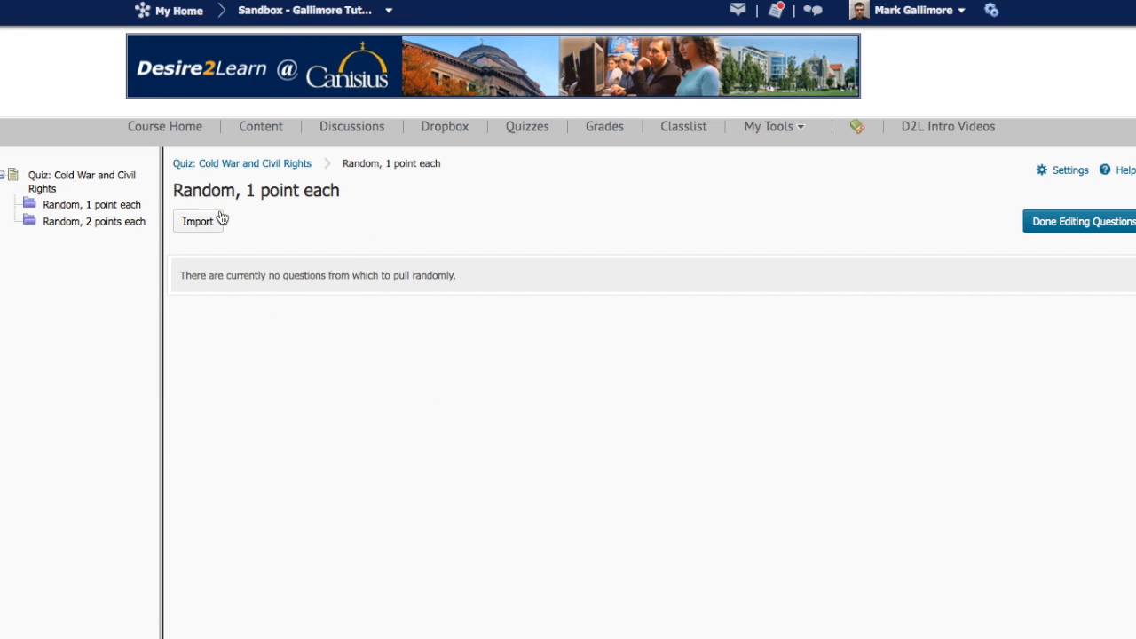
left_click(197, 221)
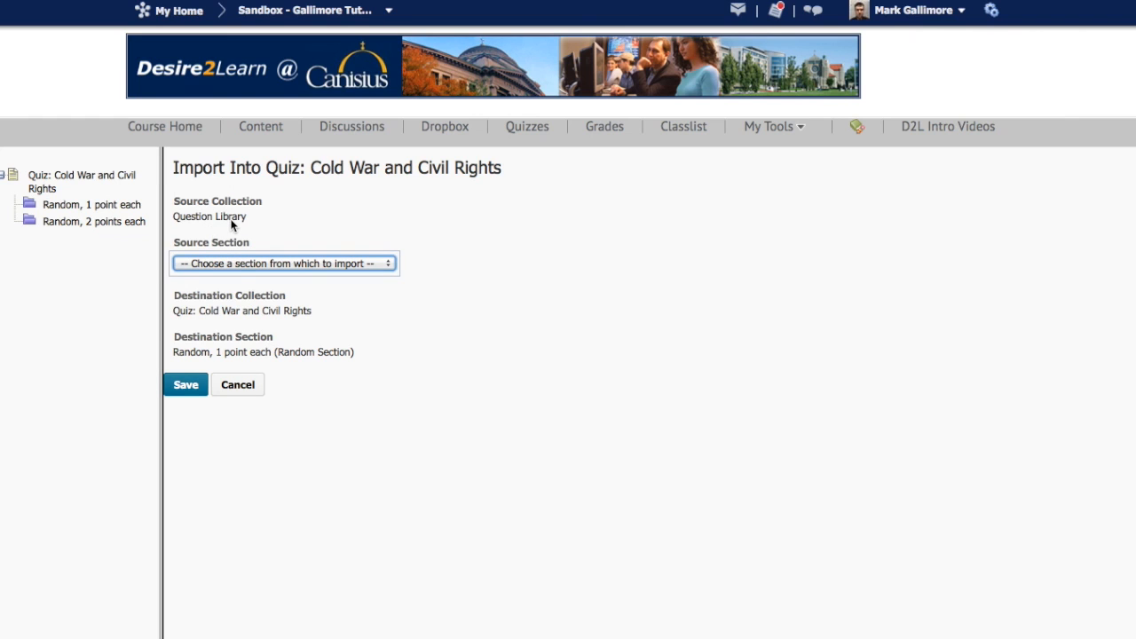
left_click(236, 264)
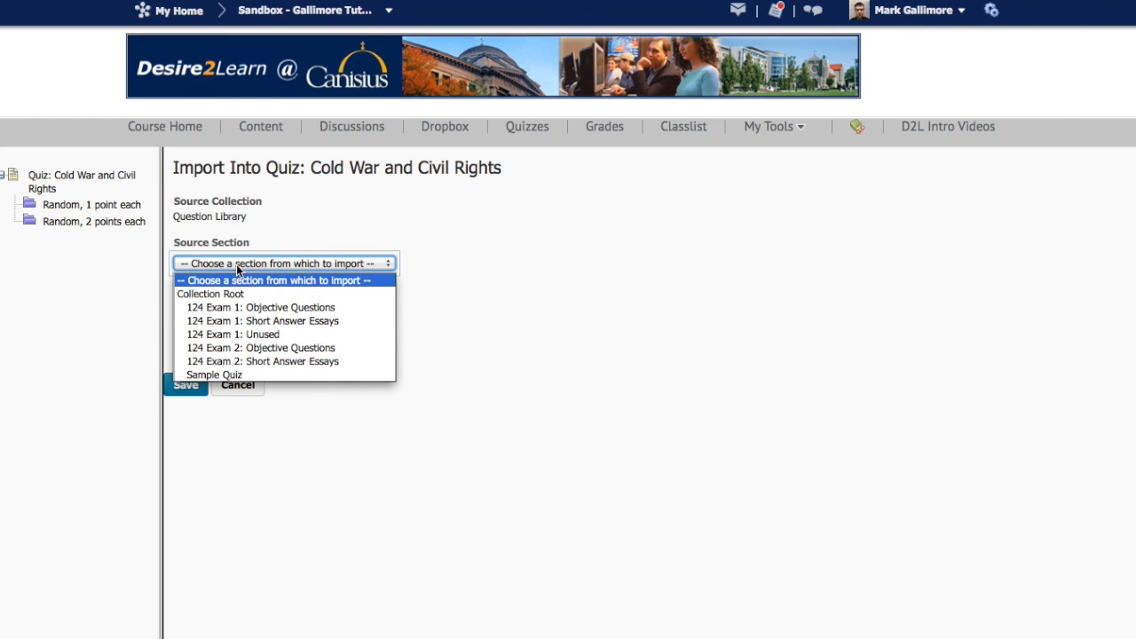
left_click(221, 376)
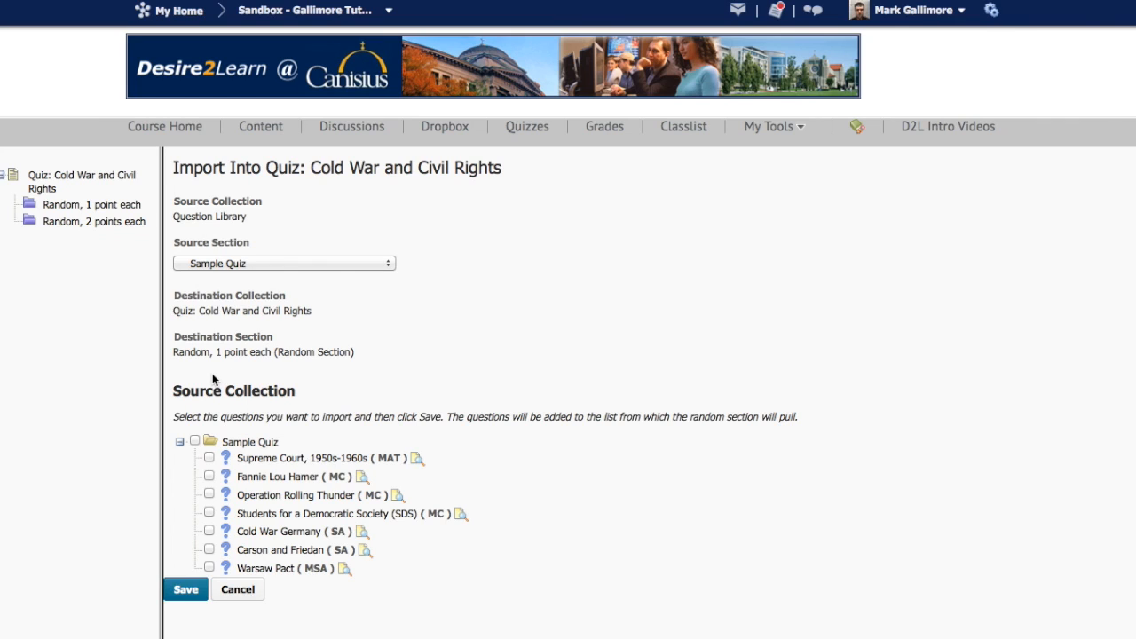
left_click(210, 476)
left_click(209, 495)
left_click(209, 513)
left_click(209, 531)
left_click(184, 592)
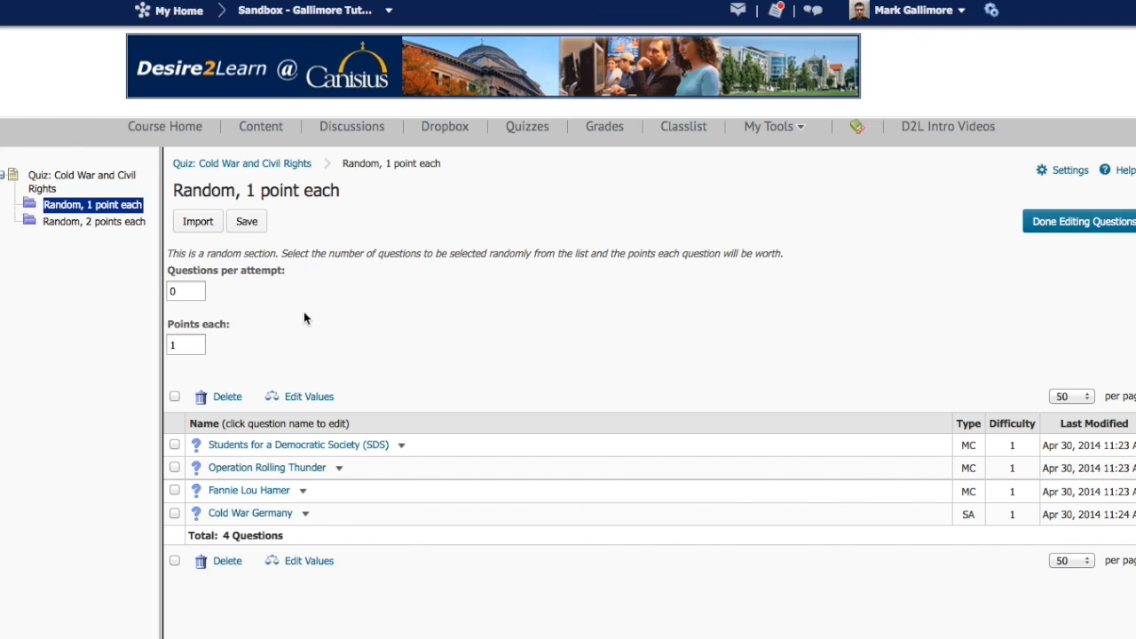
- Set the "Random, 1 point each" section to 3 questions per attempt, save it and finish editing the quiz questions
left_click(190, 292)
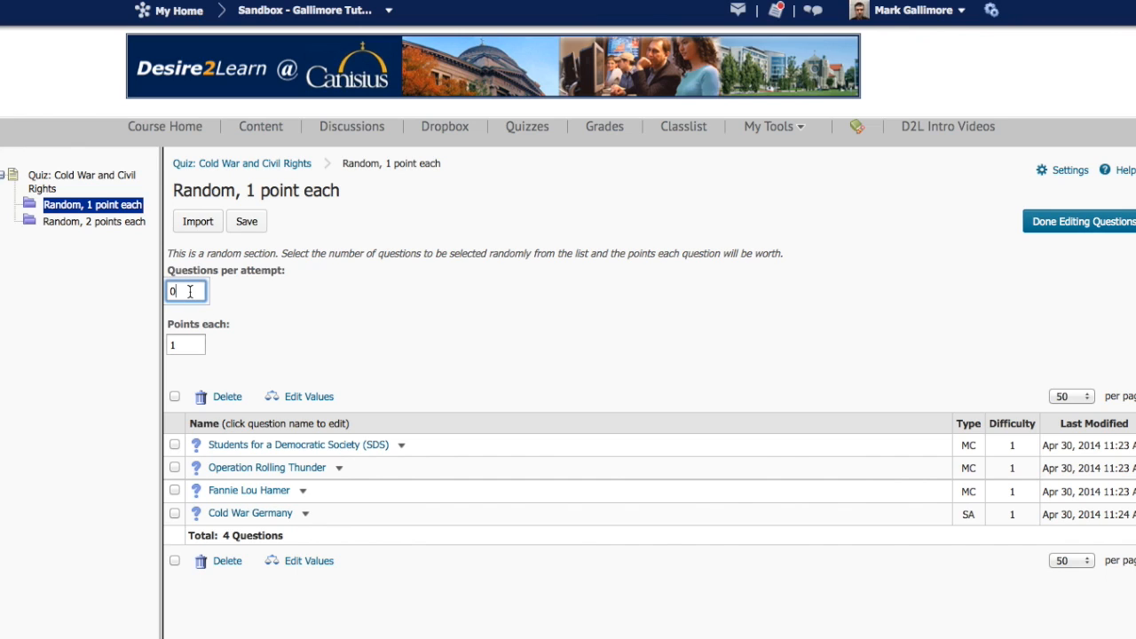
type("3")
left_click(247, 222)
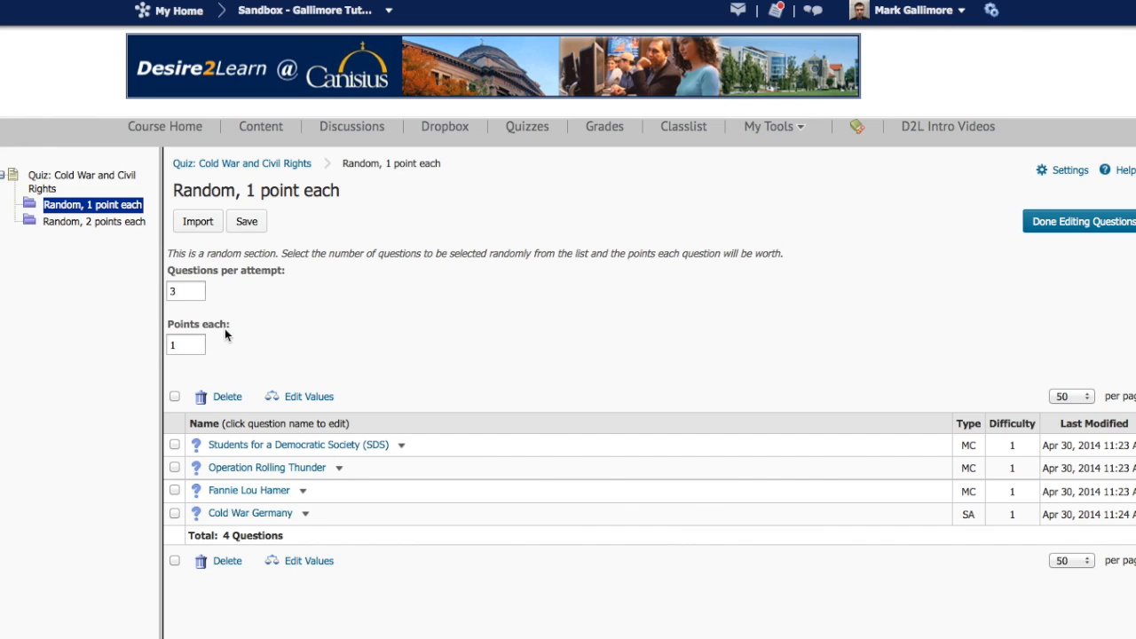
left_click(1071, 227)
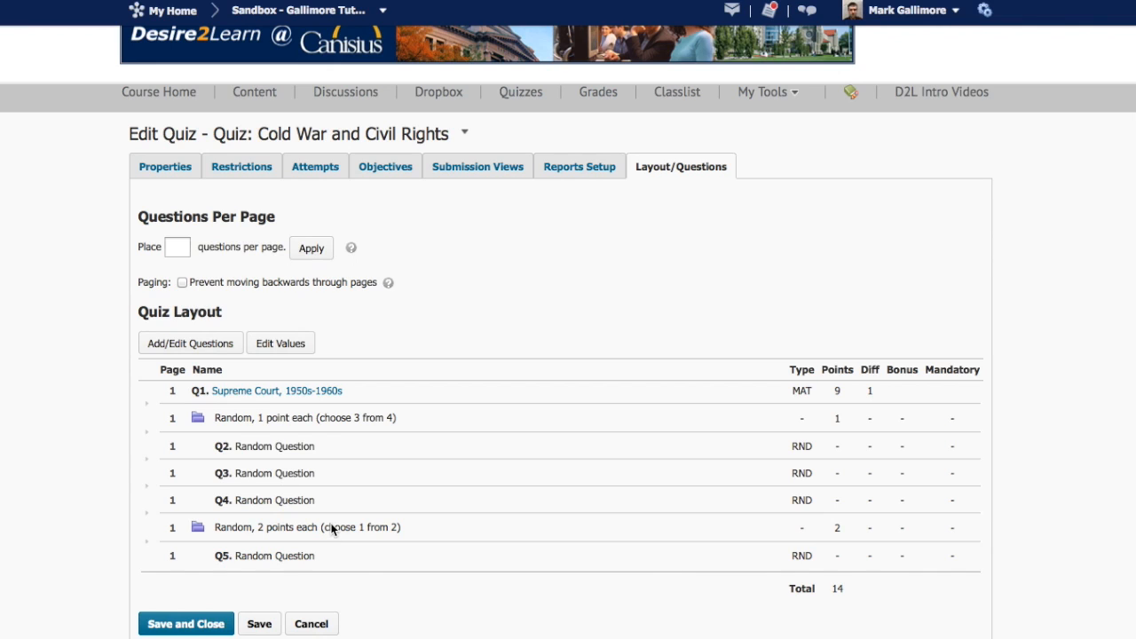
- Preview the quiz and examine its questions from the Supreme Court matching question through the random 1-point and 2-point questions
left_click(464, 133)
left_click(493, 212)
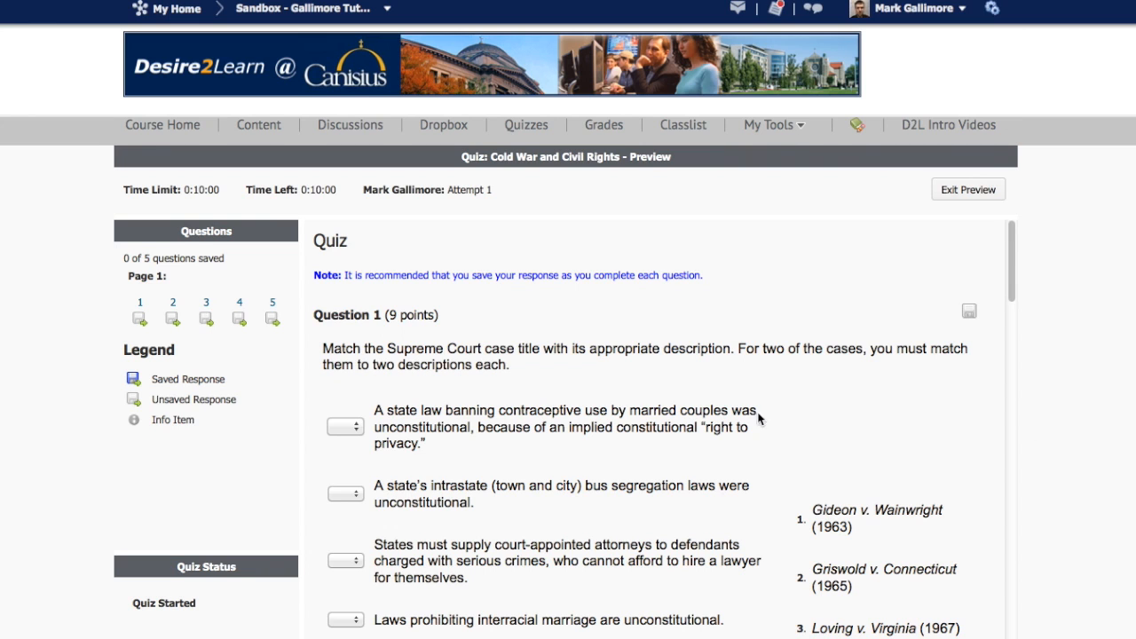
scroll(641, 468, "down", 5)
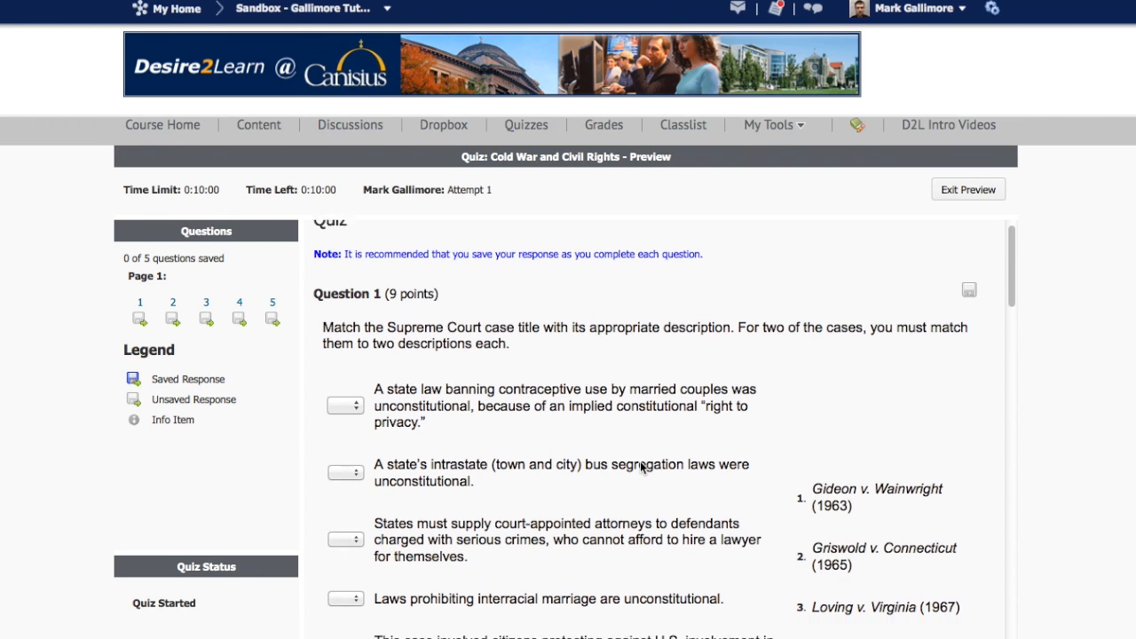
scroll(640, 468, "down", 4)
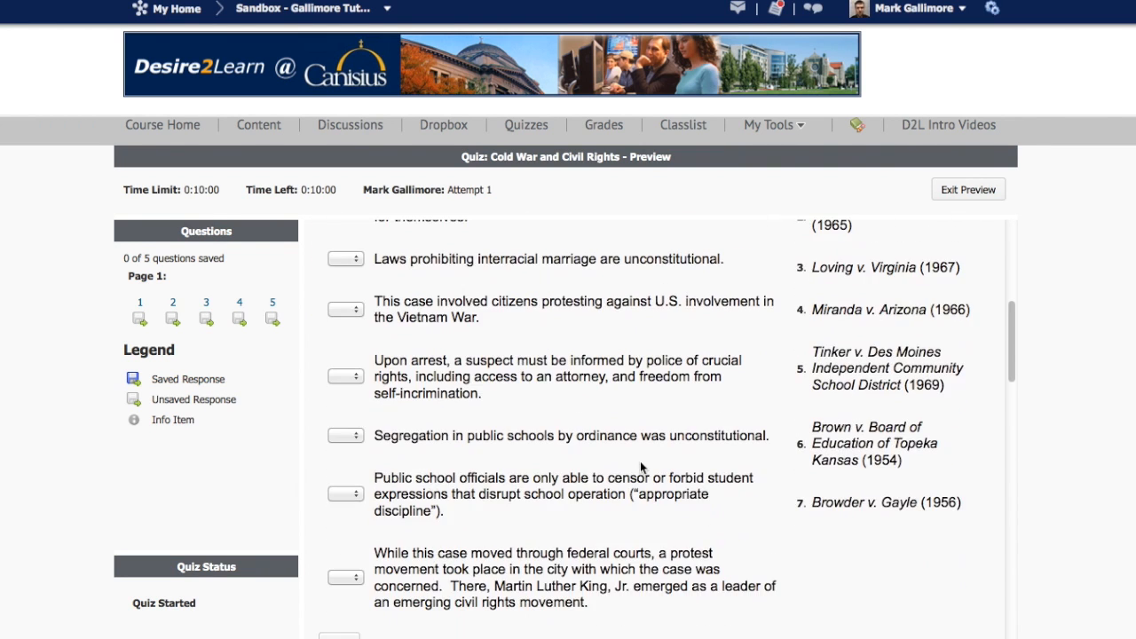
scroll(641, 468, "up", 7)
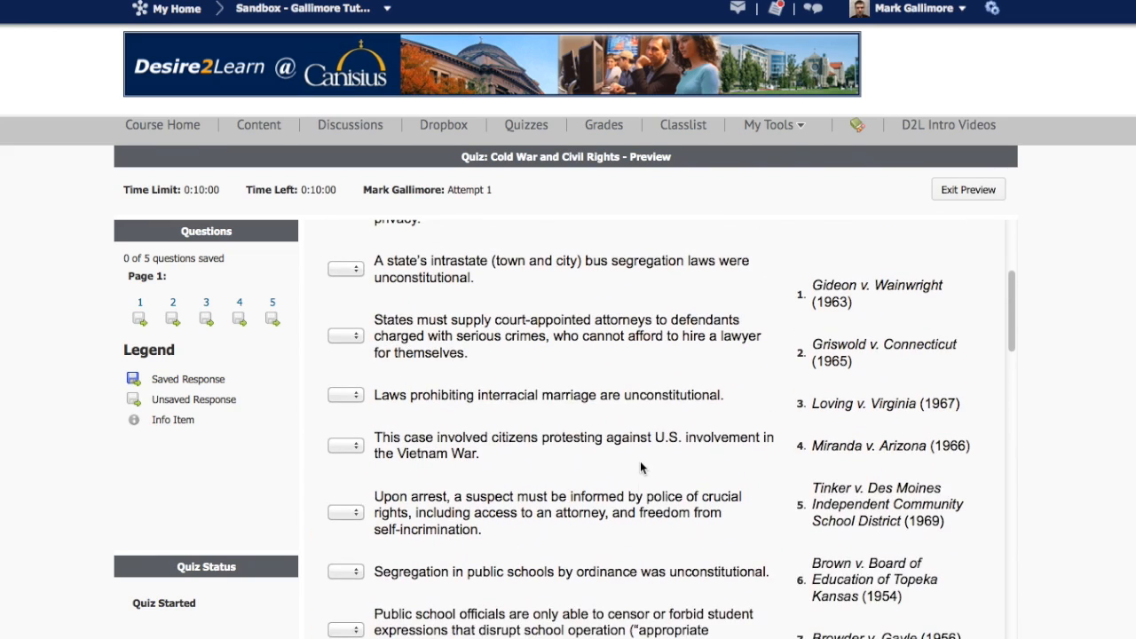
scroll(641, 468, "down", 3)
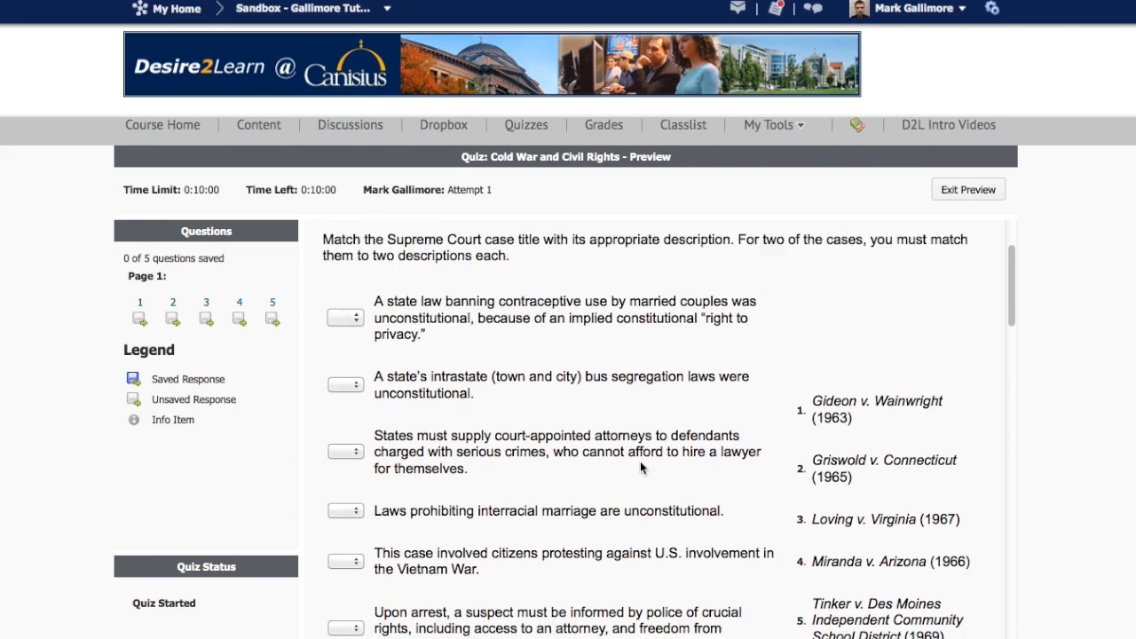
scroll(640, 468, "down", 10)
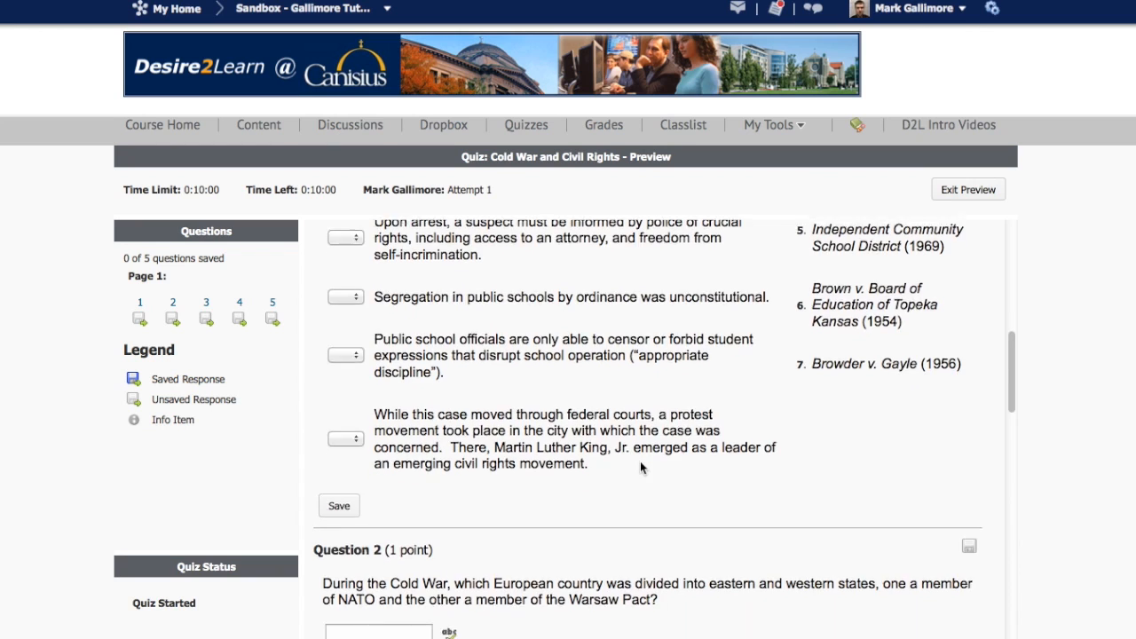
scroll(640, 468, "down", 1)
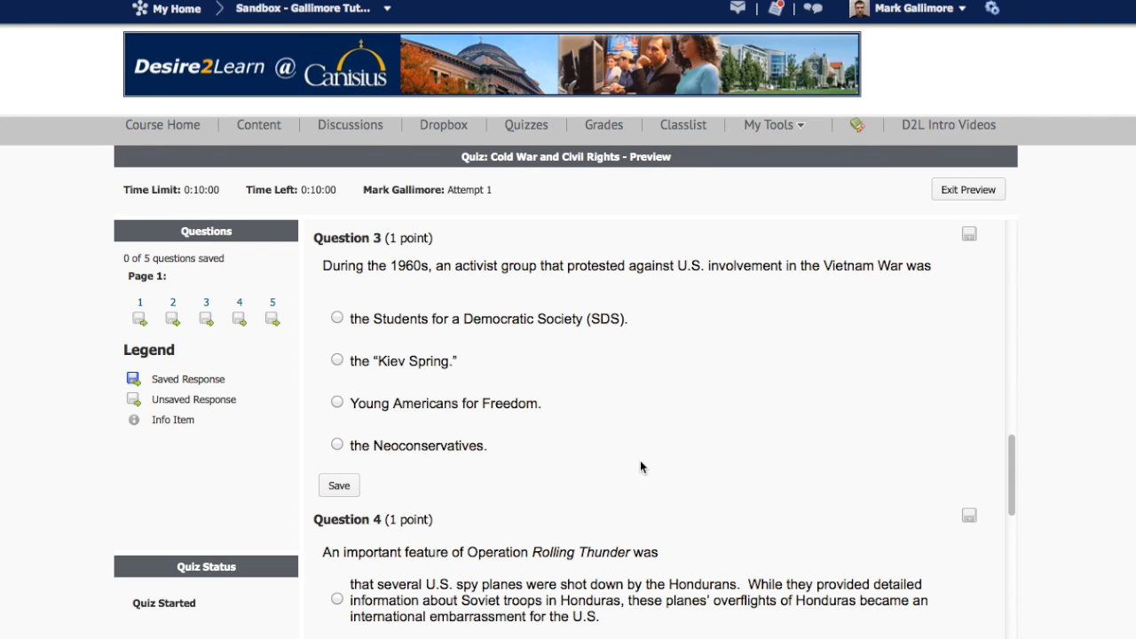
scroll(642, 466, "up", 1)
scroll(641, 466, "down", 5)
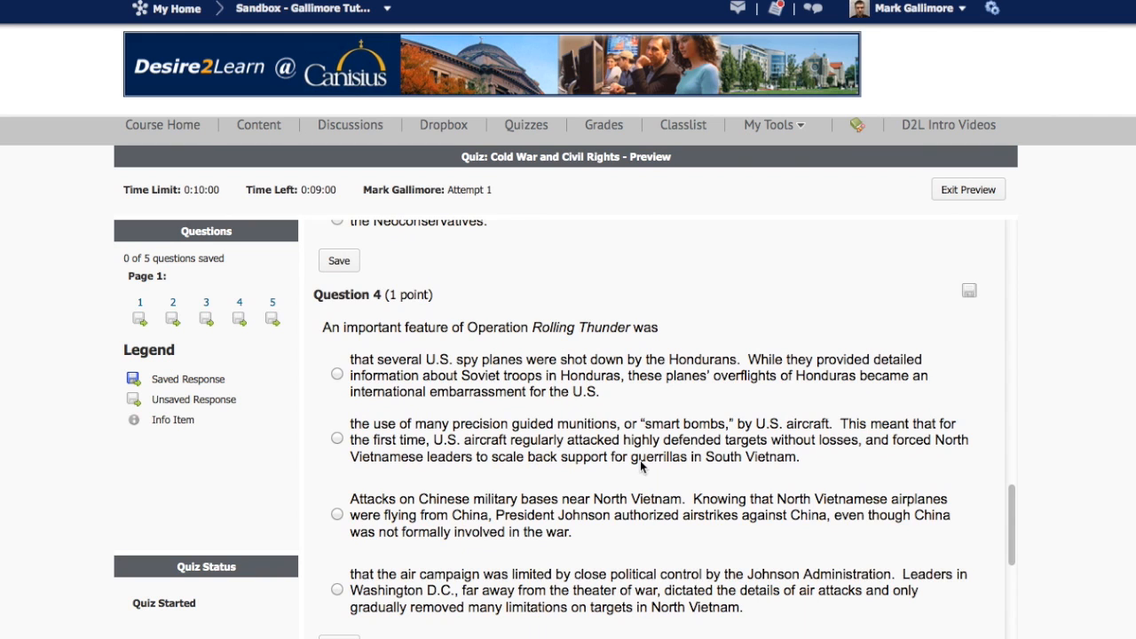
scroll(641, 466, "down", 7)
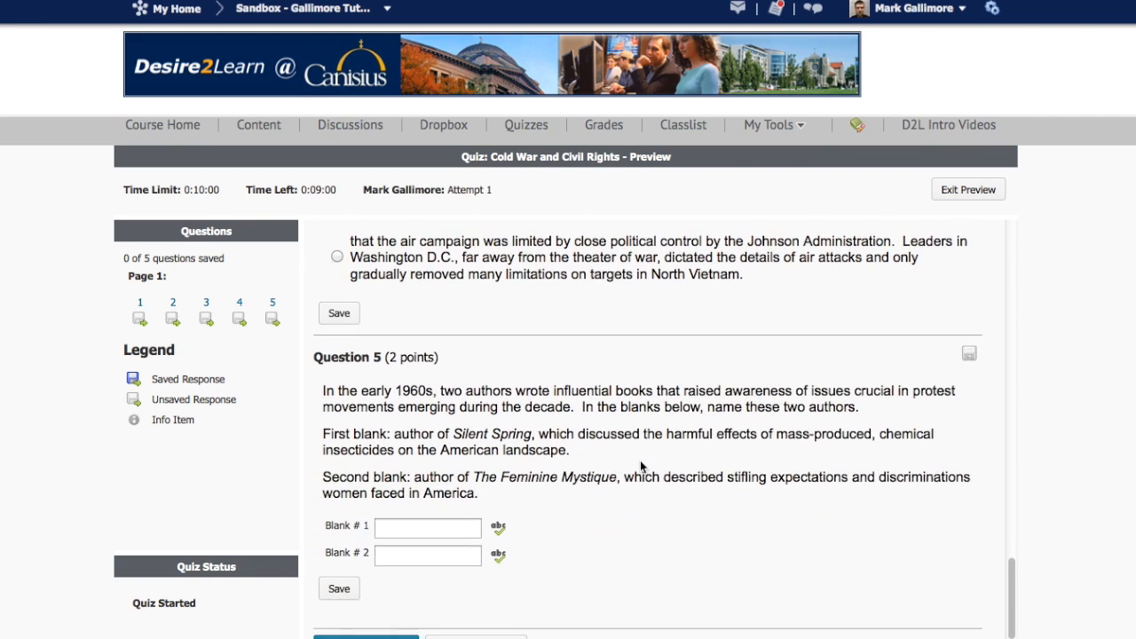
scroll(642, 467, "down", 1)
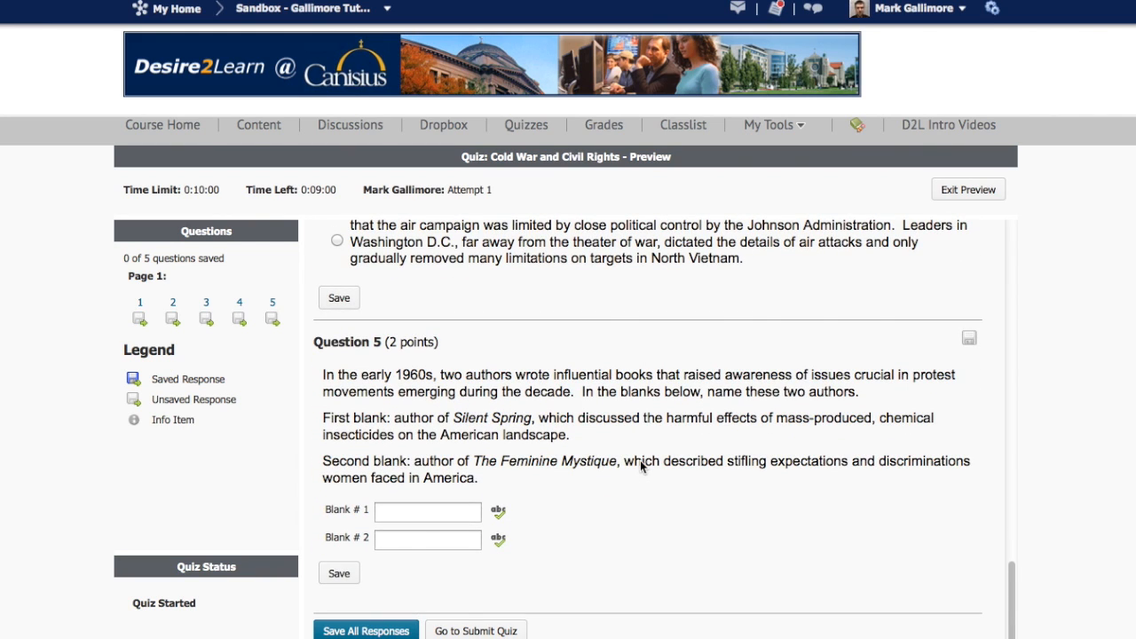